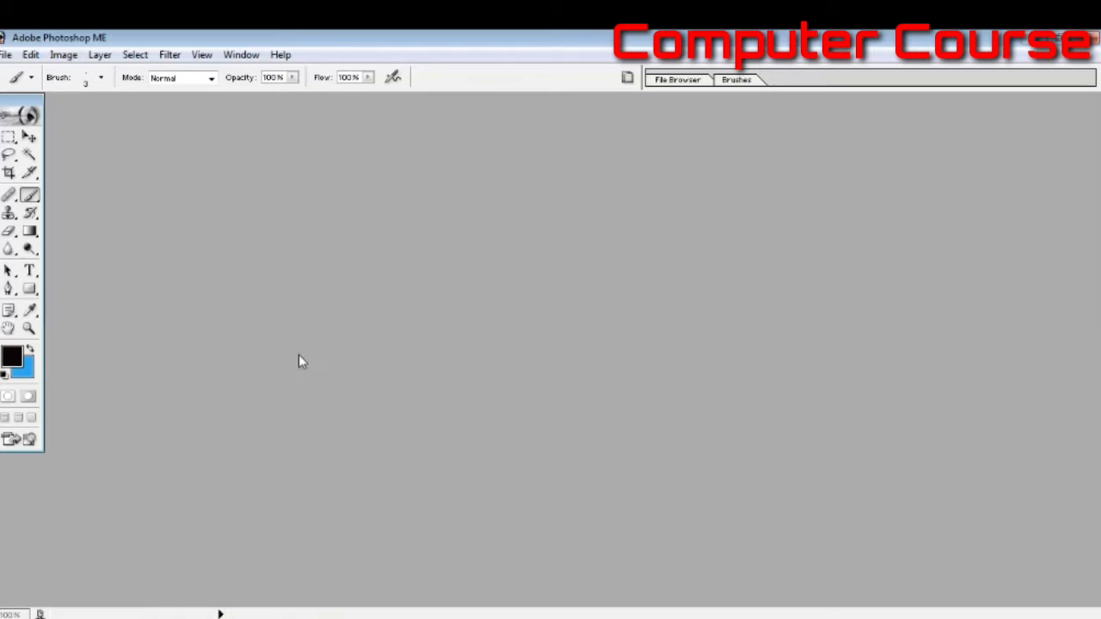
# Open the JPG portrait of the woman in an orange top on a blue background from the My Pictures folder
pyautogui.doubleClick(298, 360)
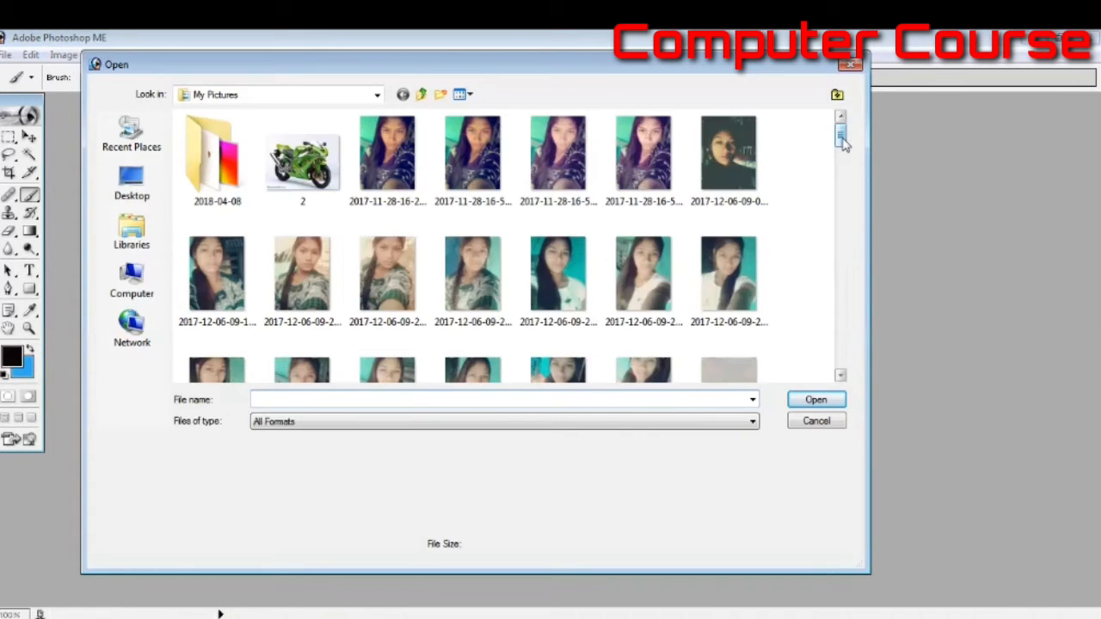
pyautogui.scroll(-1, 844, 144)
pyautogui.moveTo(844, 145); pyautogui.dragTo(843, 341)
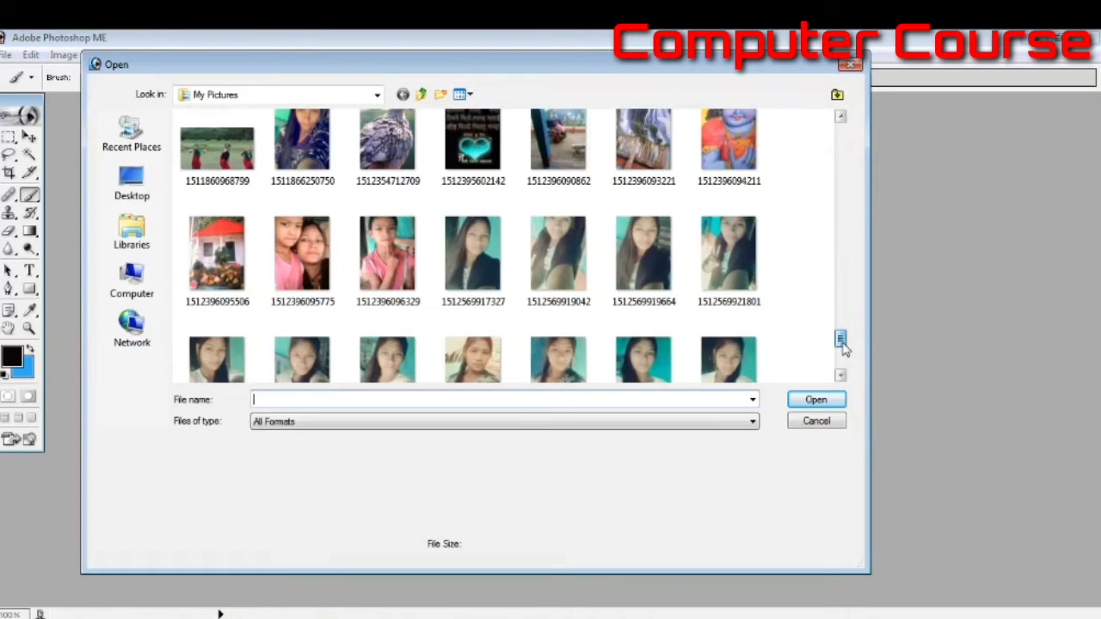
pyautogui.click(823, 314)
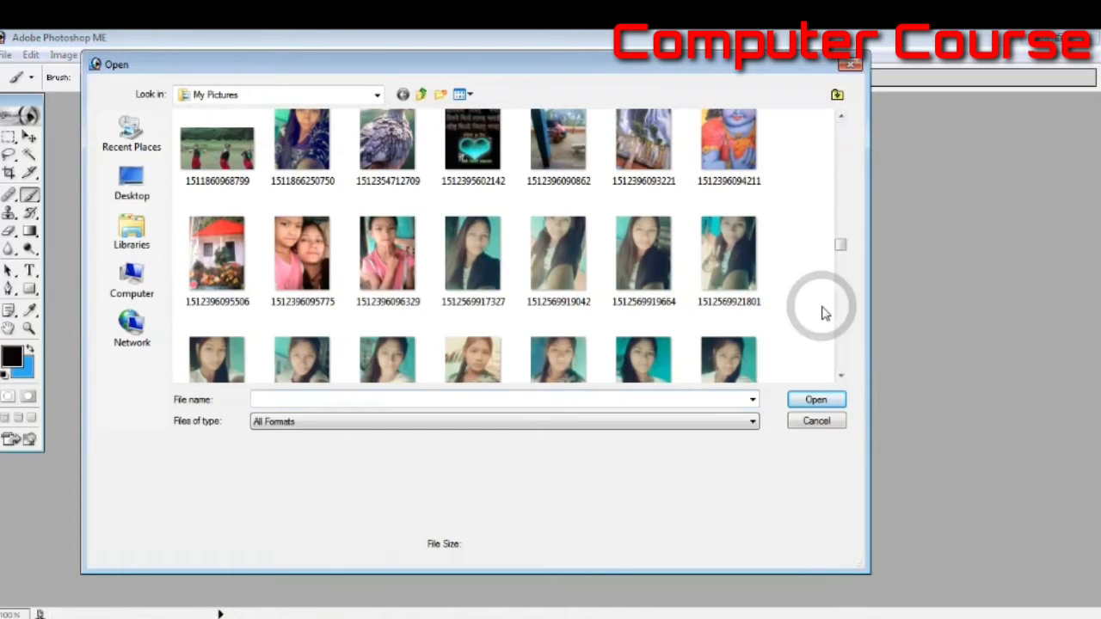
pyautogui.scroll(-5, 821, 309)
pyautogui.scroll(-3, 820, 307)
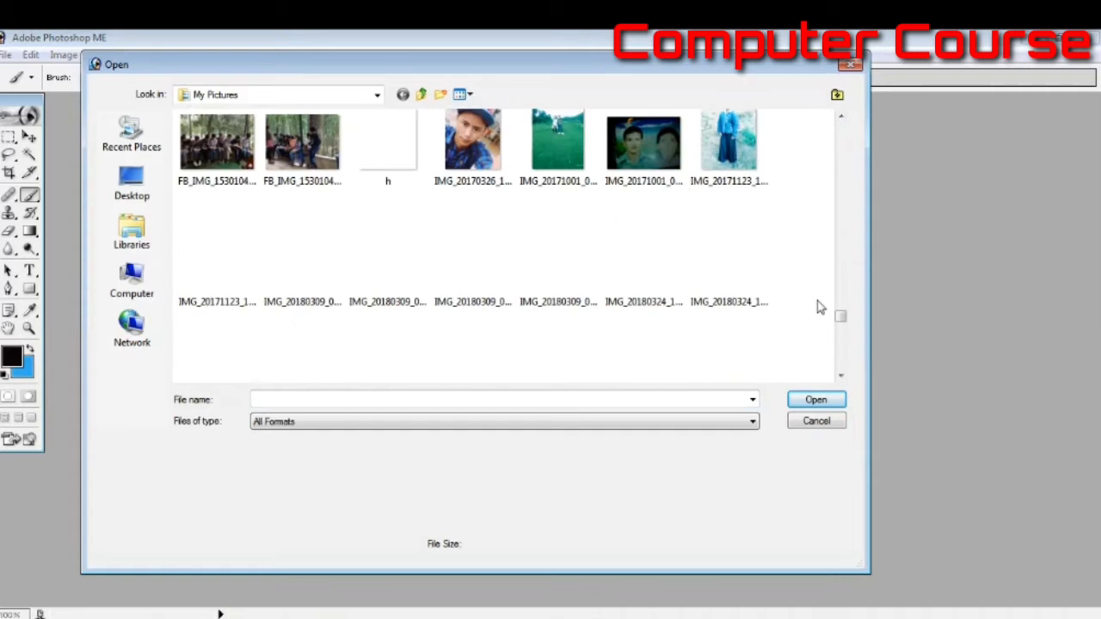
pyautogui.scroll(-3, 820, 307)
pyautogui.scroll(-3, 820, 307)
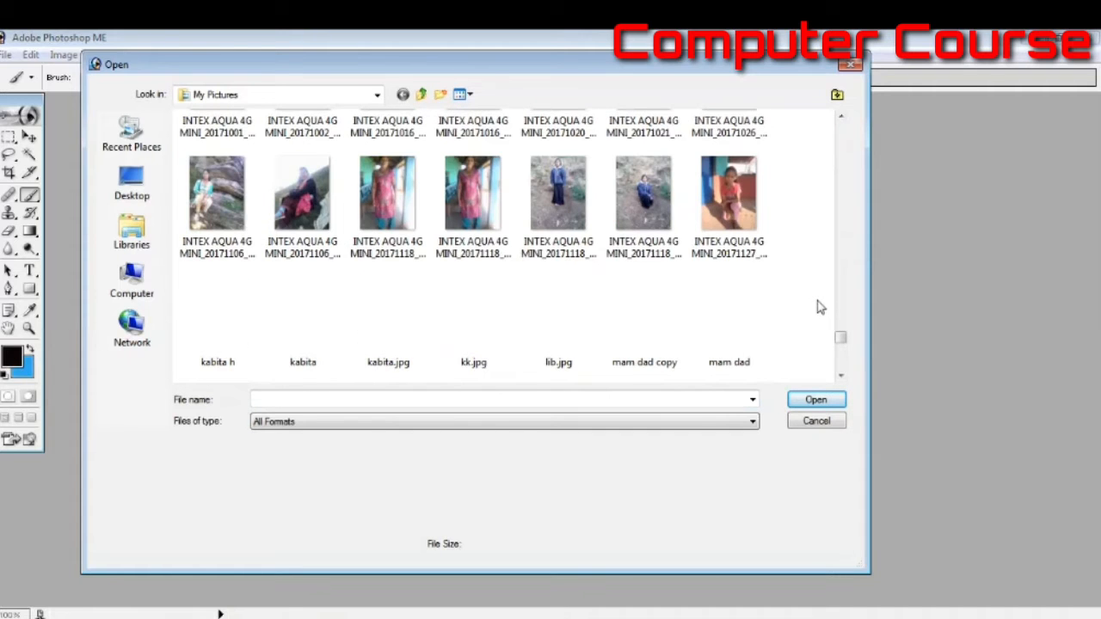
pyautogui.scroll(-3, 820, 308)
pyautogui.scroll(-3, 820, 307)
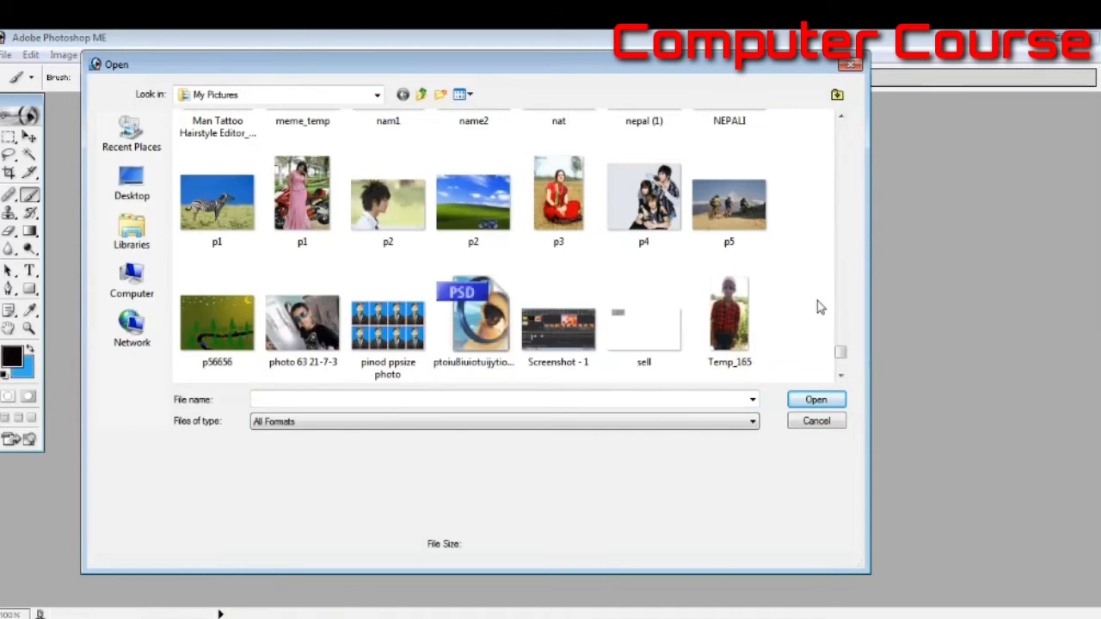
pyautogui.scroll(10, 820, 307)
pyautogui.scroll(2, 820, 307)
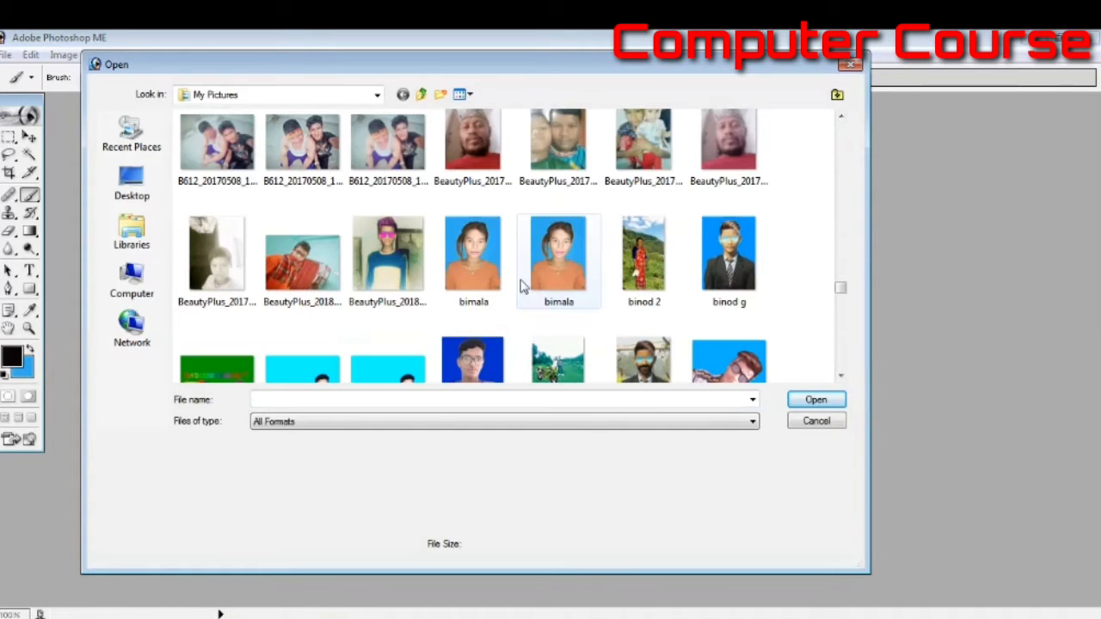
pyautogui.click(476, 263)
pyautogui.click(806, 400)
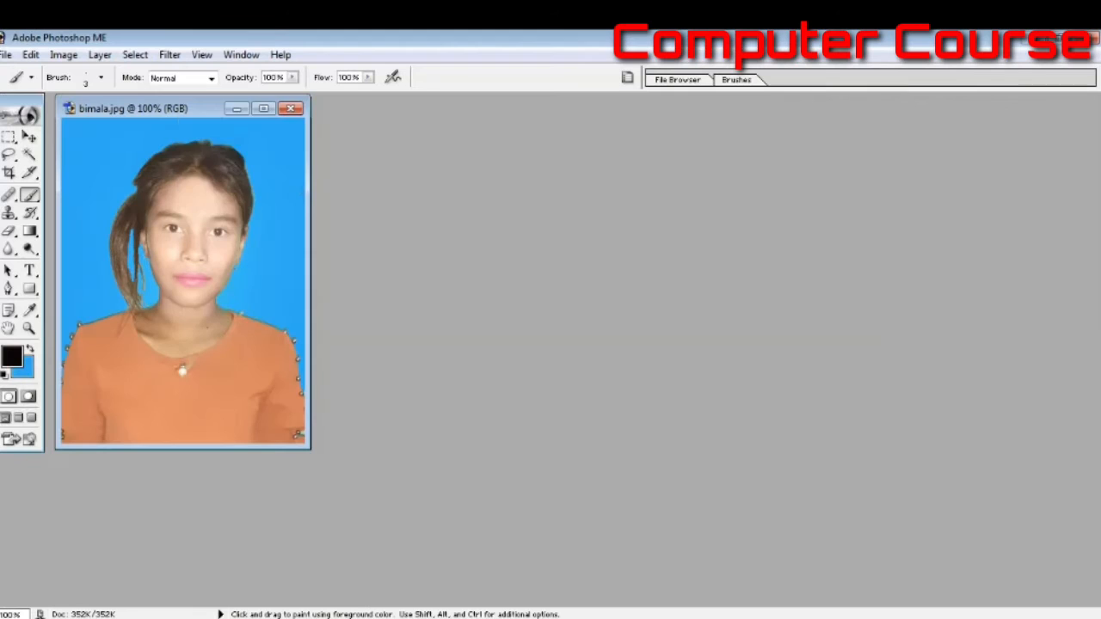
# Duplicate the portrait under the suggested copy name and close the original image
pyautogui.rightClick(182, 110)
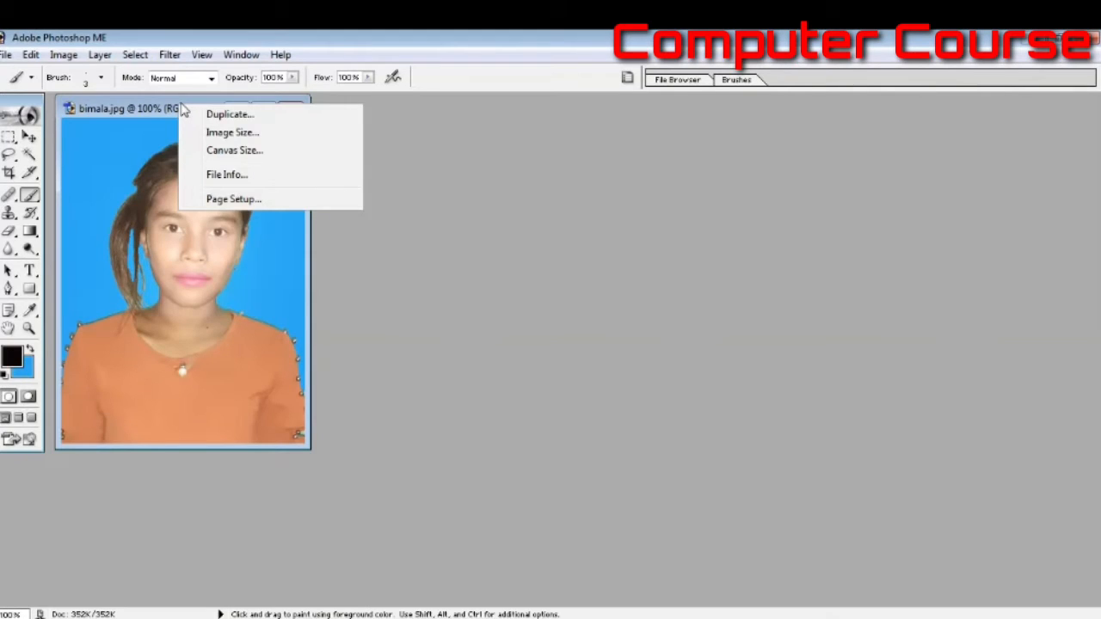
pyautogui.click(234, 115)
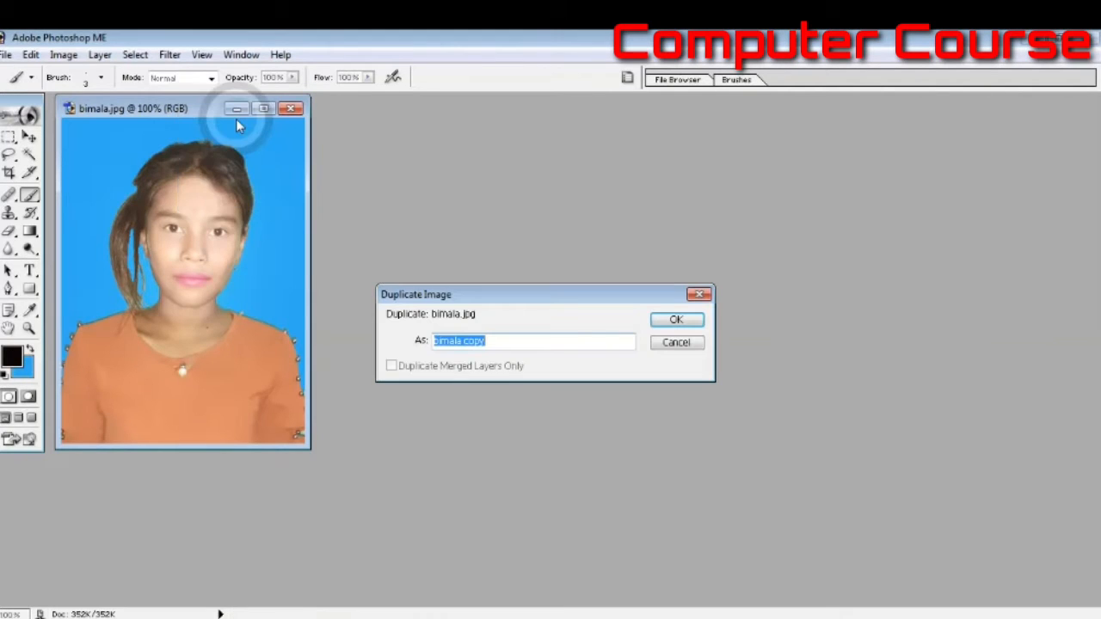
pyautogui.click(670, 322)
pyautogui.moveTo(157, 117); pyautogui.dragTo(368, 187)
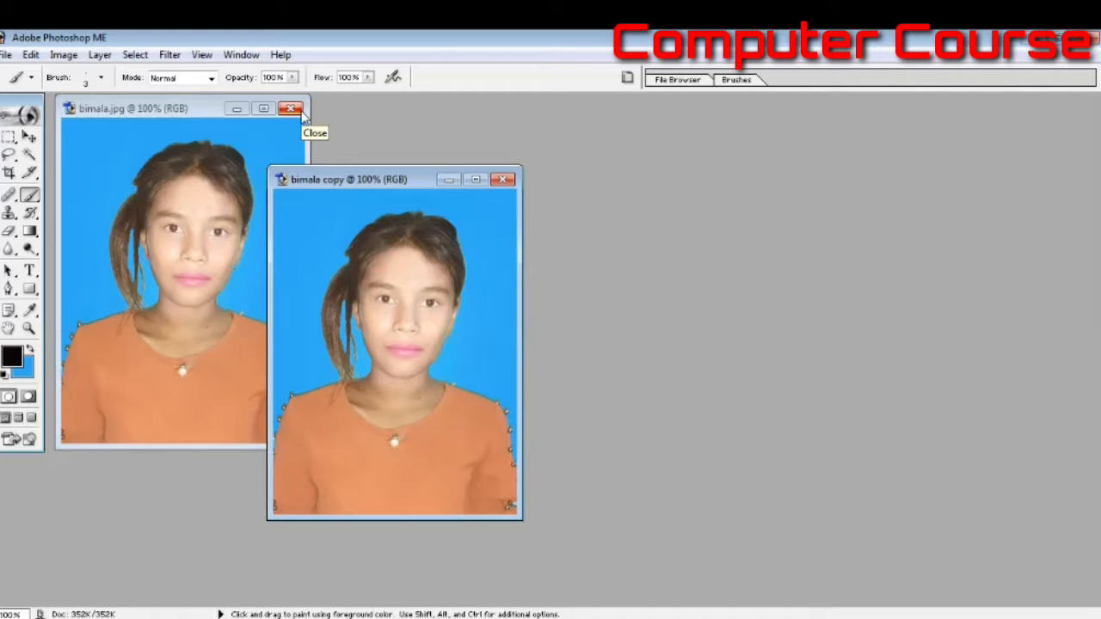
pyautogui.click(300, 112)
# Maximize the duplicated portrait's window and display the image at 100%
pyautogui.moveTo(403, 179); pyautogui.dragTo(574, 163)
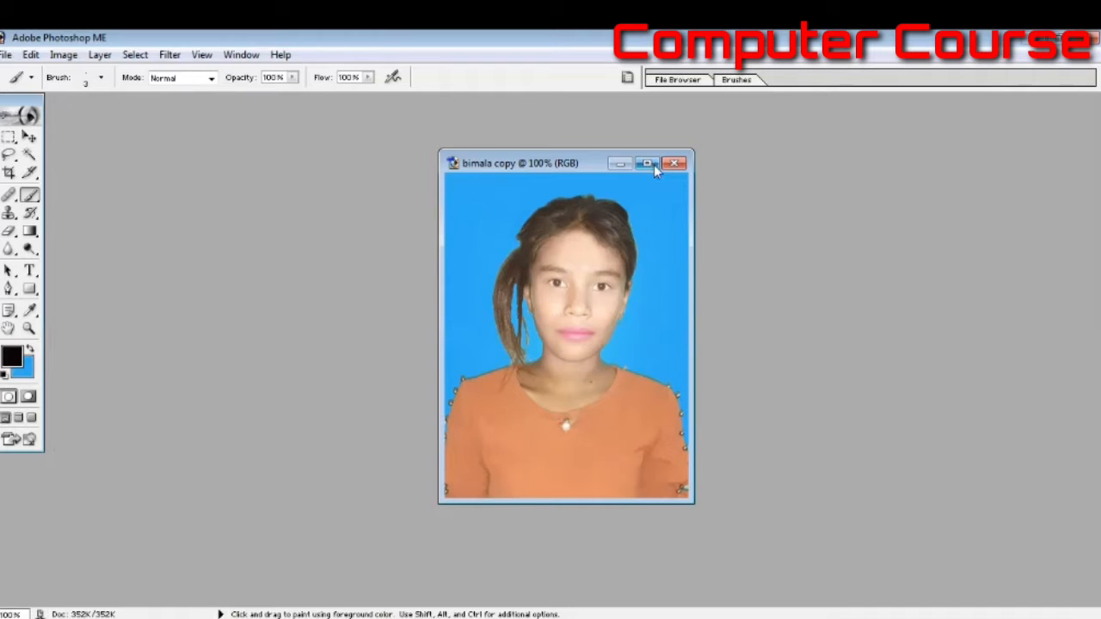
pyautogui.click(647, 163)
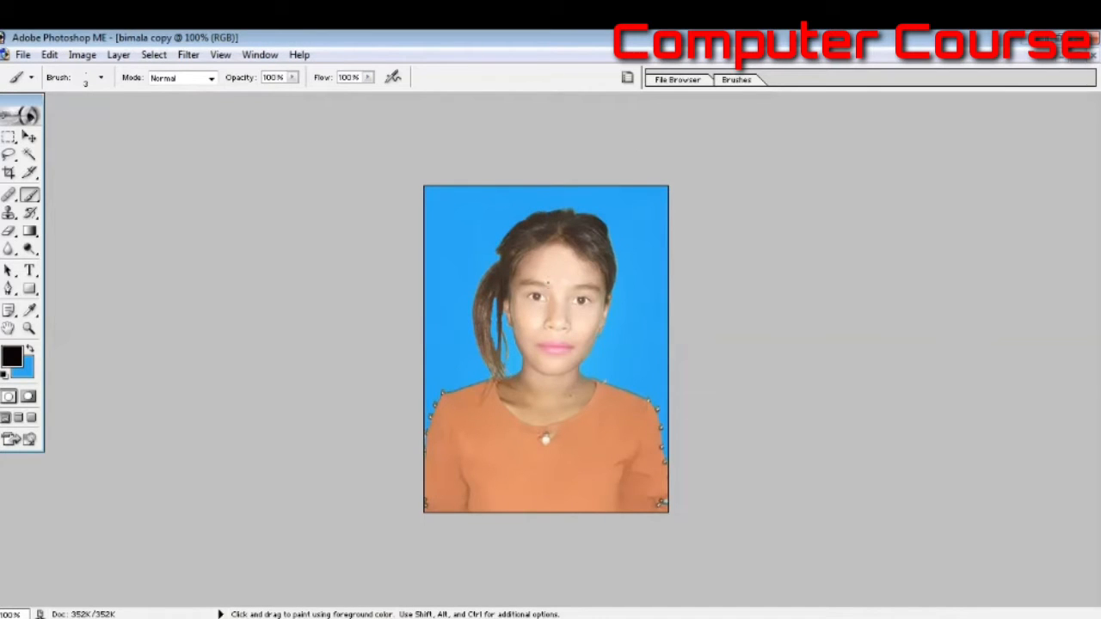
pyautogui.scroll(2, 547, 283)
pyautogui.scroll(2, 545, 283)
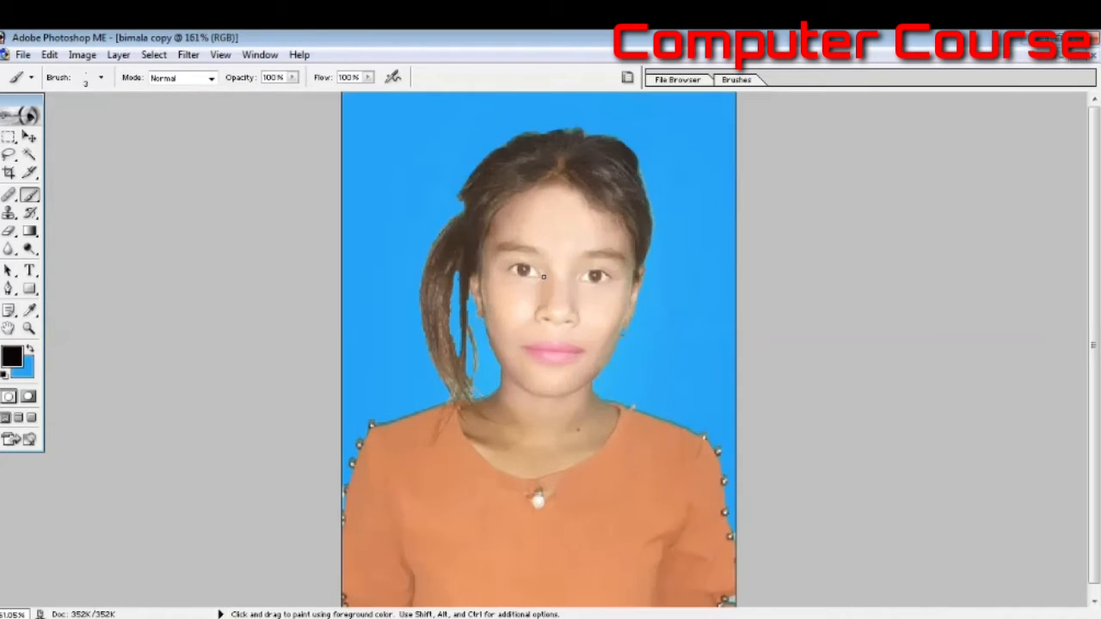
pyautogui.scroll(-1, 543, 276)
pyautogui.hotkey('ctrl', 'alt', '0')
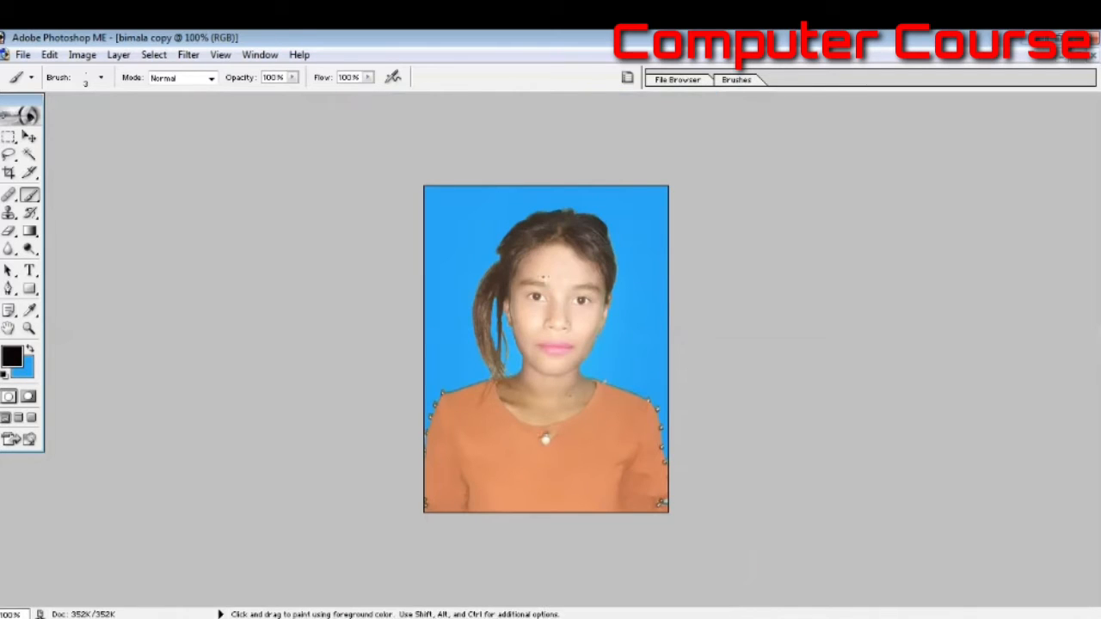
# Crop the portrait to 1.5 in wide by 2 in high at 200 pixels/inch, trimming a narrow margin on all sides
pyautogui.click(9, 173)
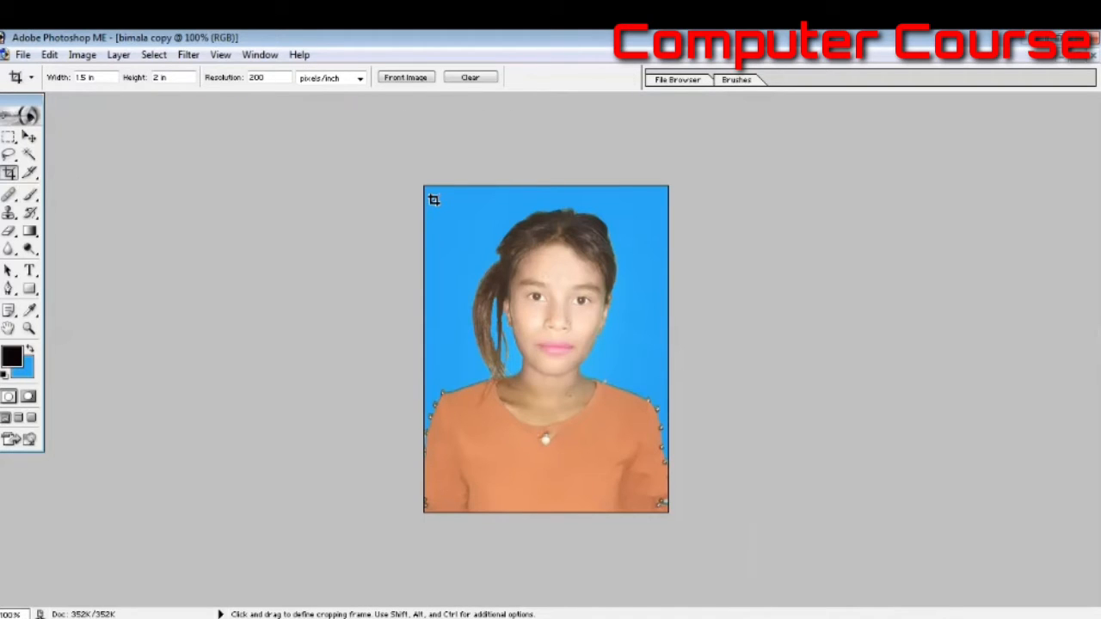
pyautogui.moveTo(433, 197); pyautogui.dragTo(735, 485)
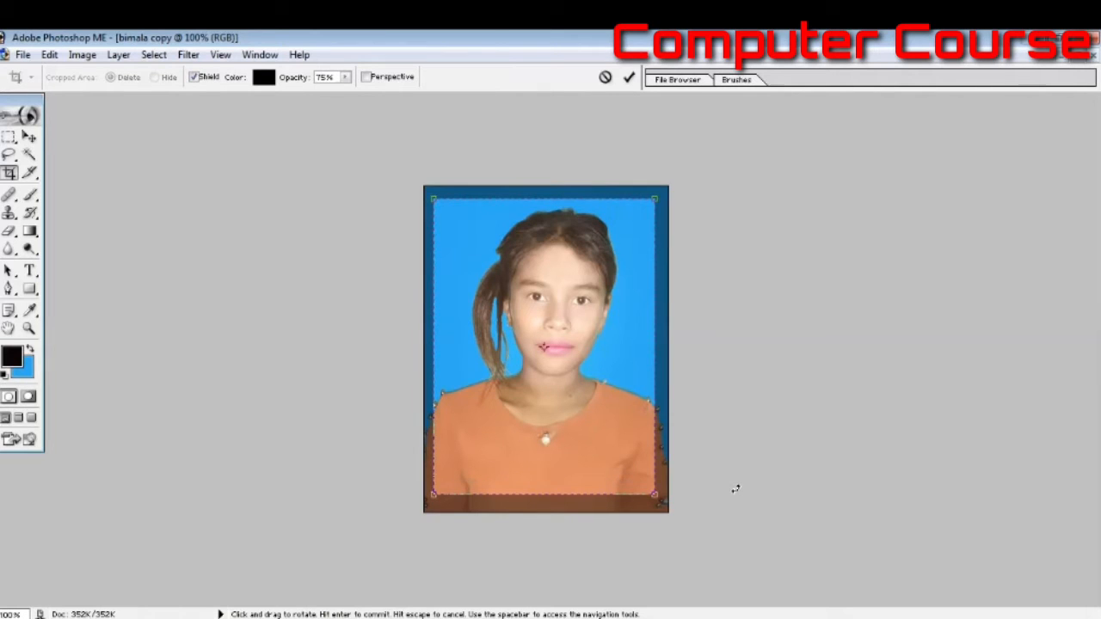
pyautogui.press('Return')
pyautogui.press('ctrl')
# Show the Layers palette and convert the locked Background into a regular layer with the default name
pyautogui.press('F7')
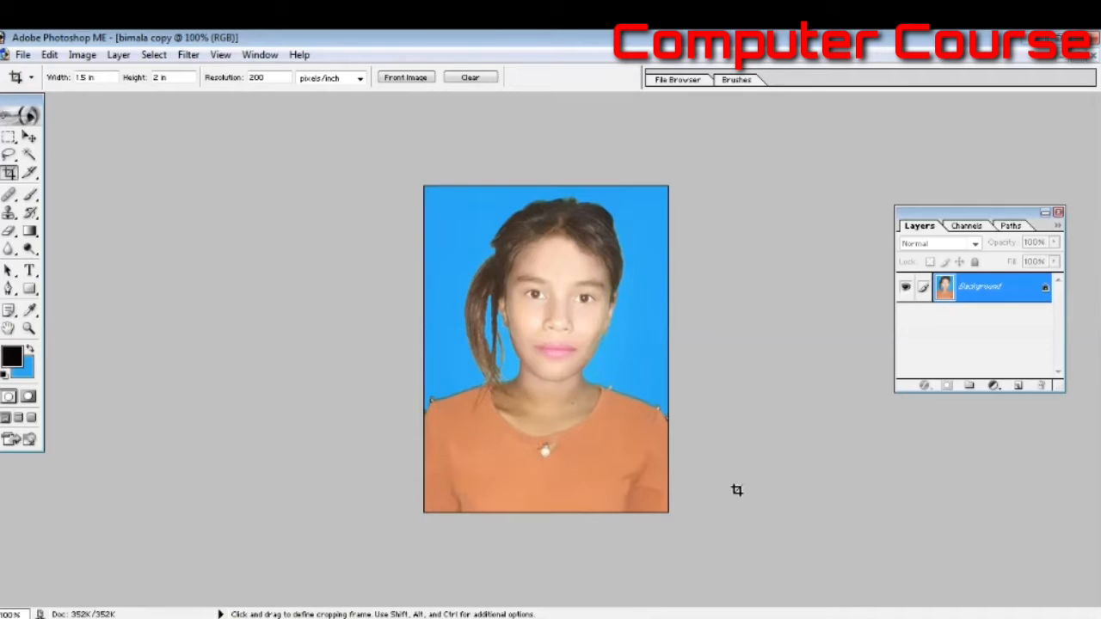
pyautogui.doubleClick(1037, 293)
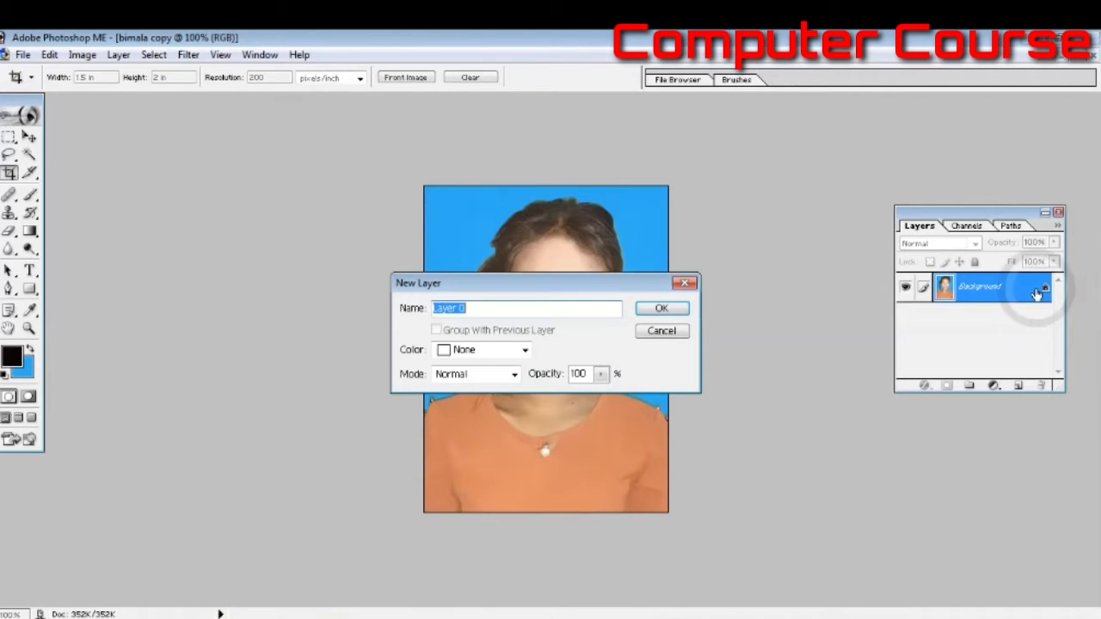
pyautogui.click(658, 308)
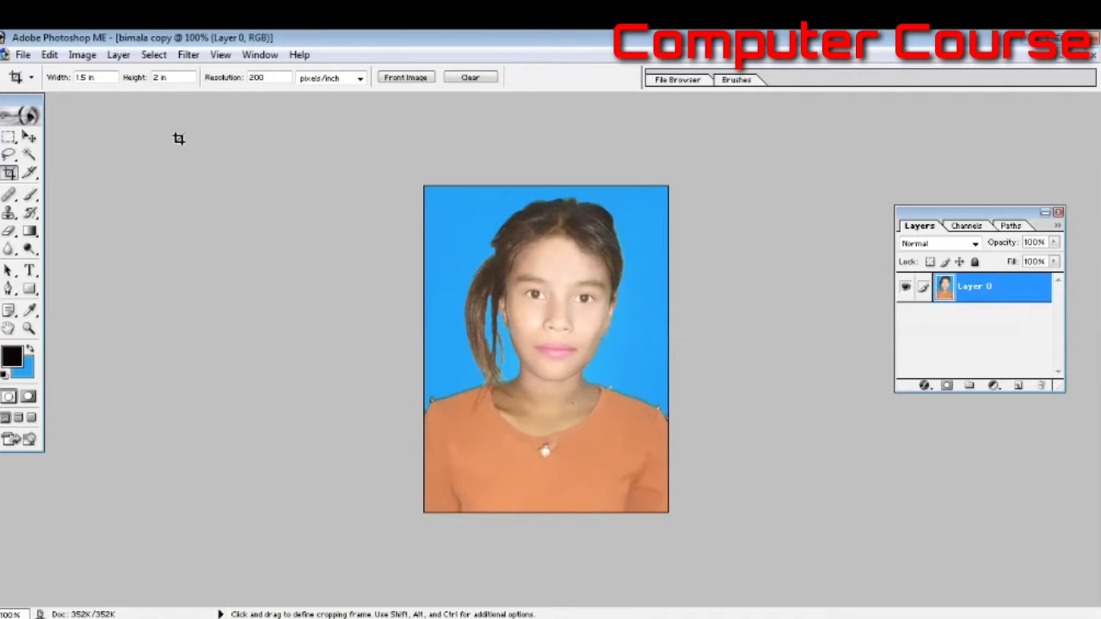
# Scale the photo layer with Free Transform to about 91% width and 94% height, leaving an even transparent margin around it
pyautogui.click(51, 54)
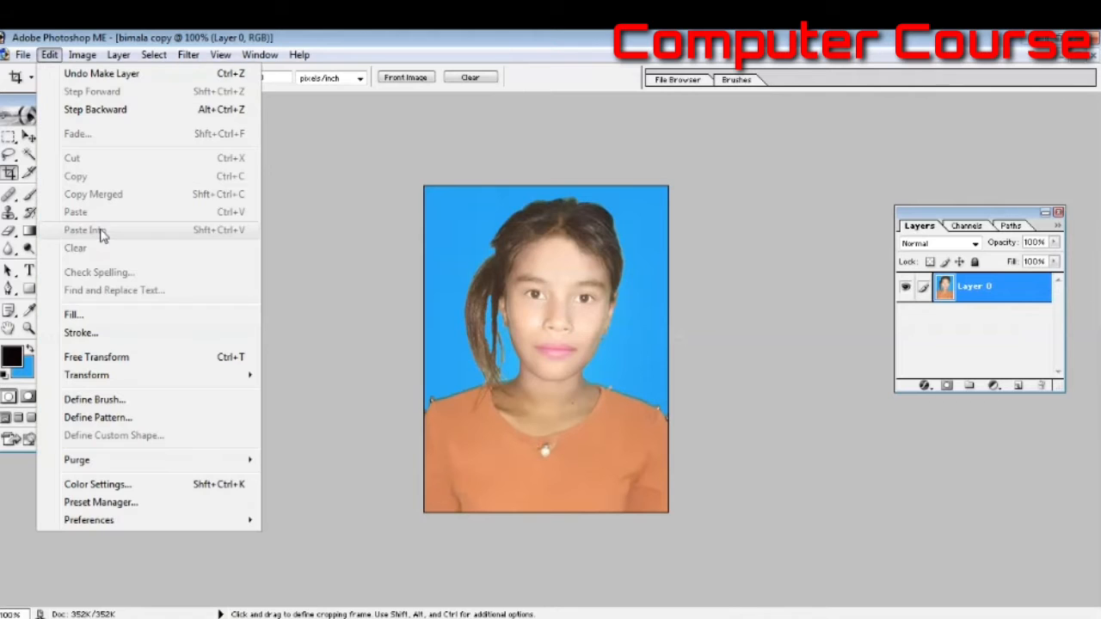
pyautogui.click(96, 357)
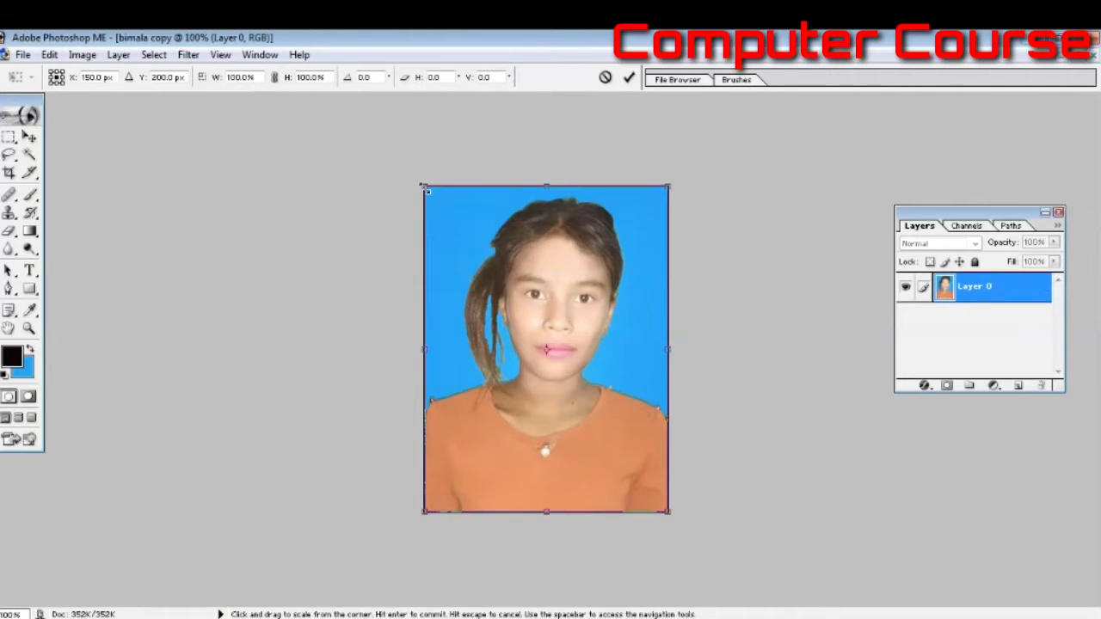
pyautogui.moveTo(425, 187); pyautogui.dragTo(433, 195)
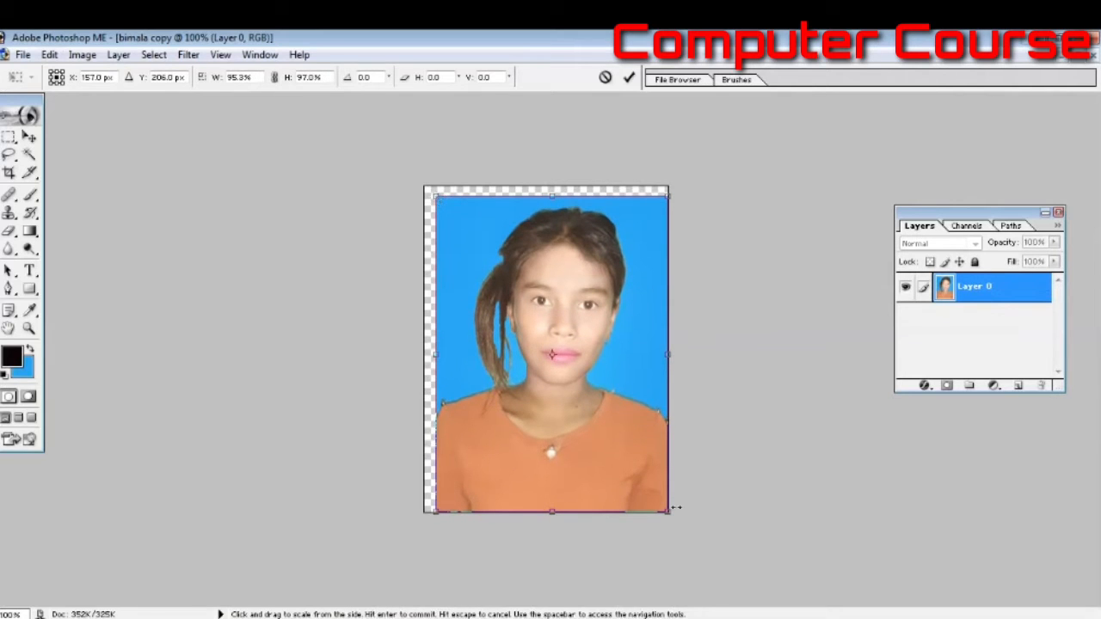
pyautogui.moveTo(670, 515); pyautogui.dragTo(658, 501)
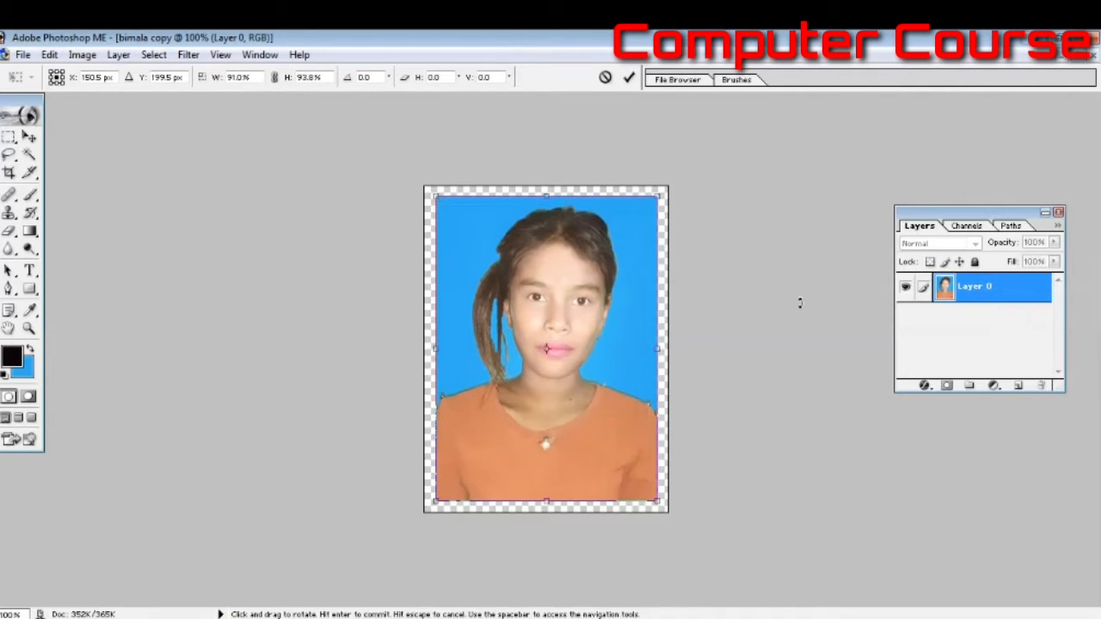
pyautogui.press('Return')
pyautogui.press('c')
# Start a Stroke on the photo layer and set its color to bright green (21EF34)
pyautogui.click(40, 54)
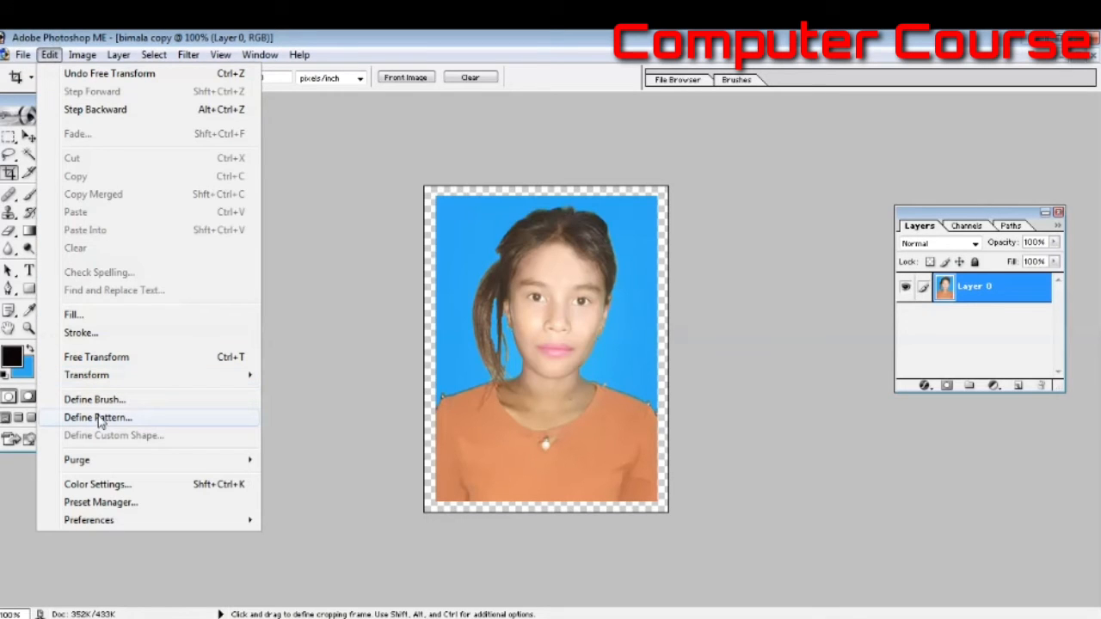
pyautogui.click(105, 337)
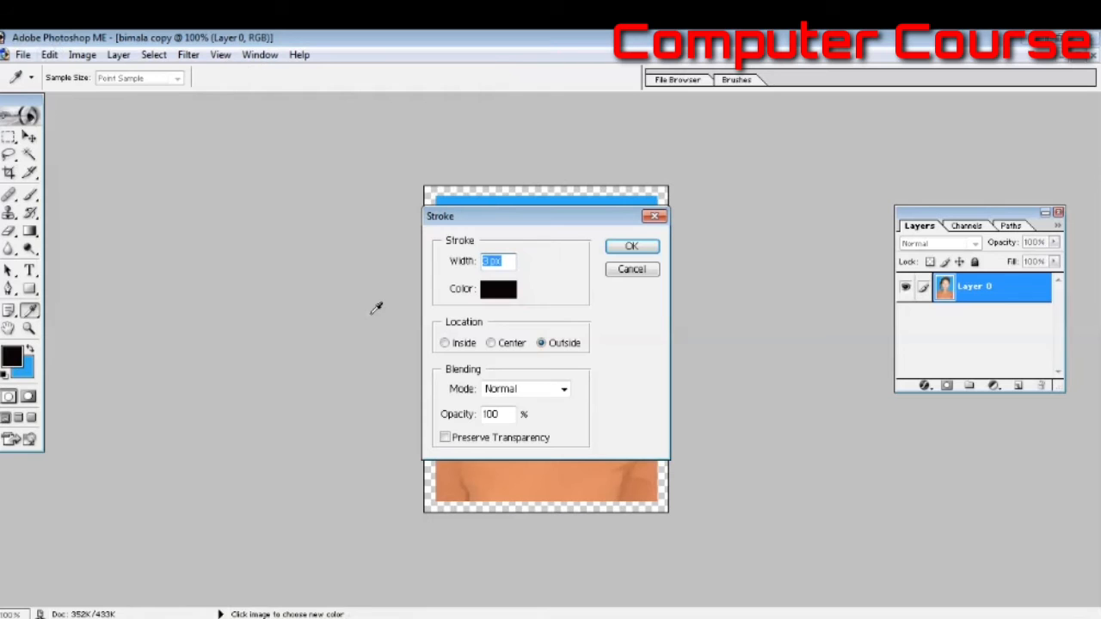
pyautogui.click(499, 292)
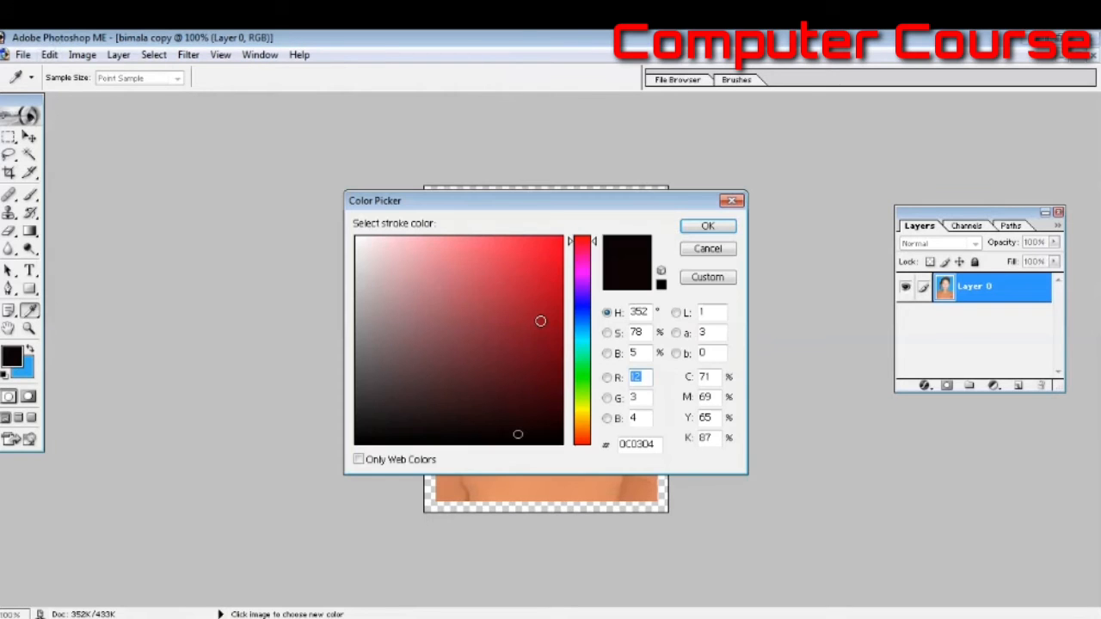
pyautogui.click(582, 372)
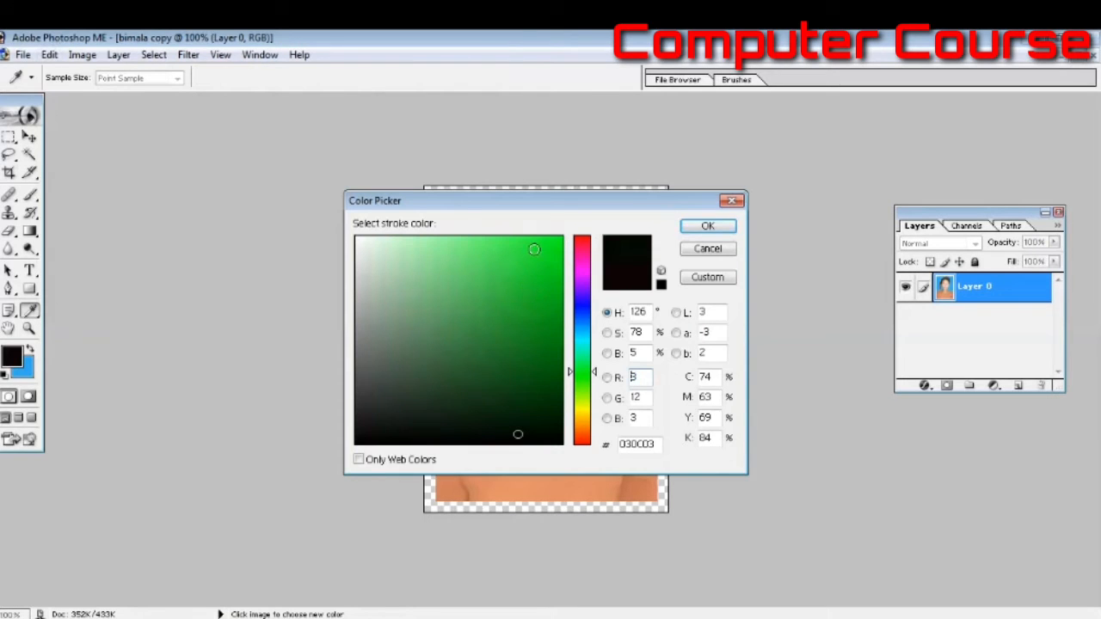
pyautogui.click(535, 249)
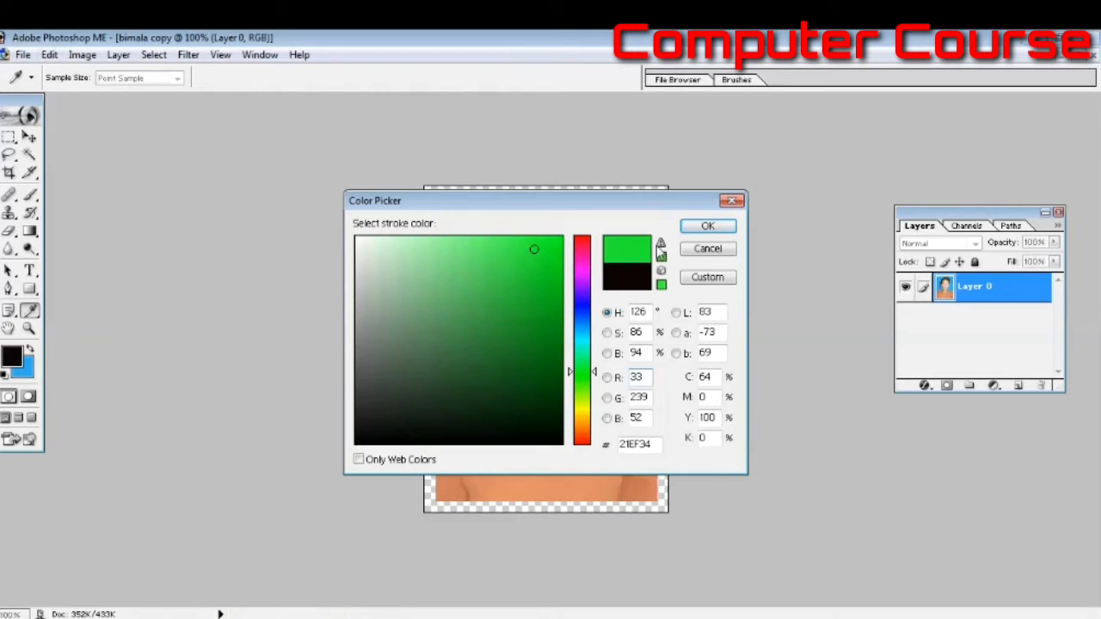
pyautogui.click(719, 230)
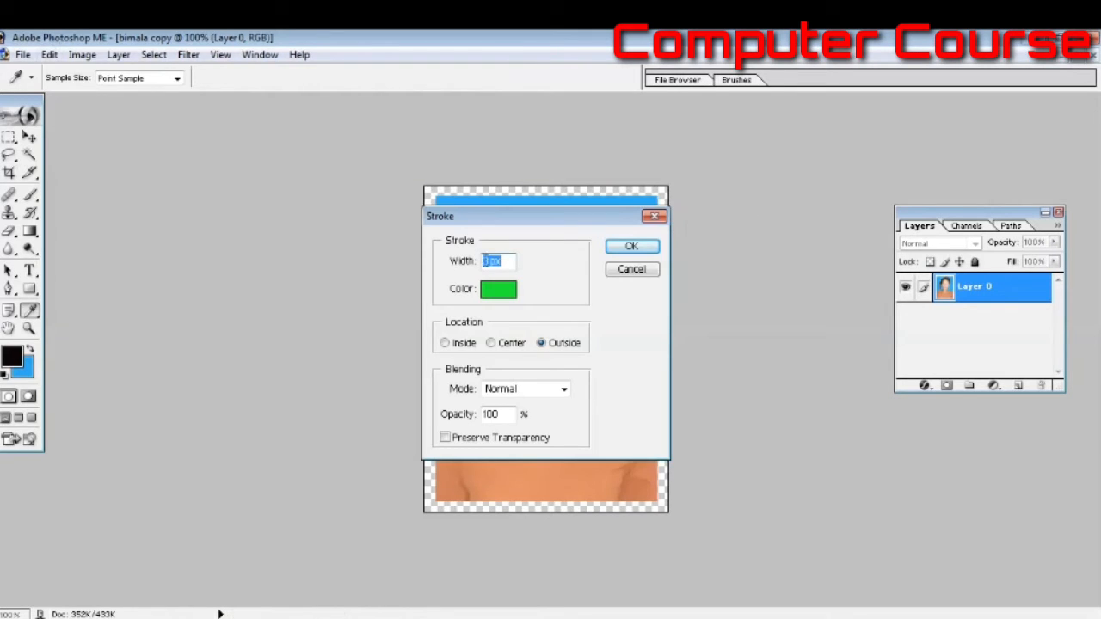
# Apply the green stroke 3 px wide with its location set to Outside
pyautogui.click(500, 260)
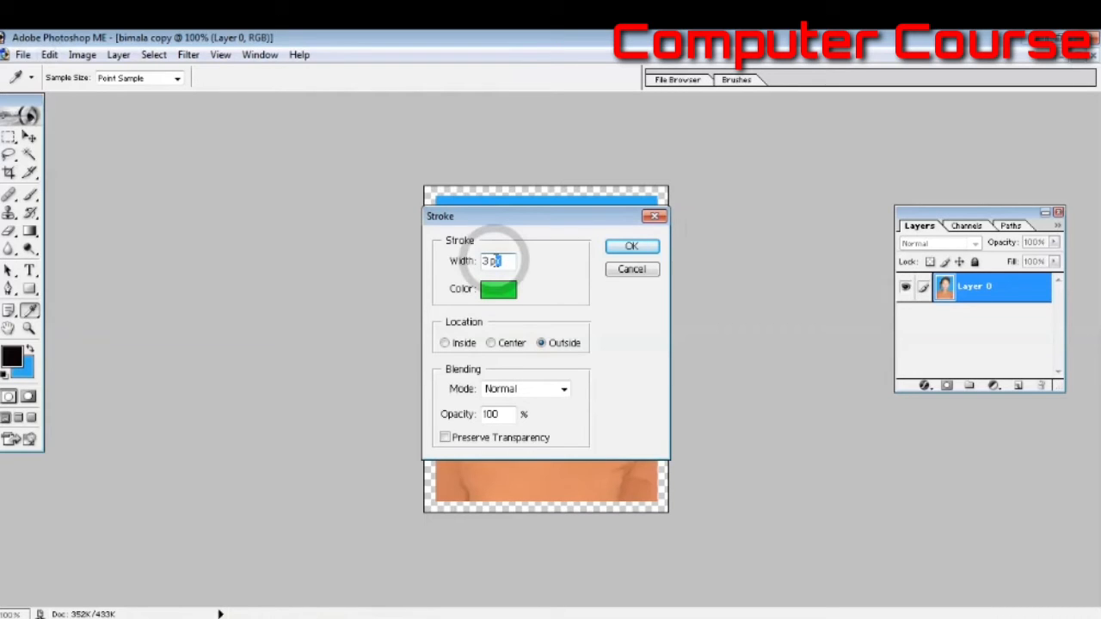
pyautogui.moveTo(496, 261); pyautogui.dragTo(491, 291)
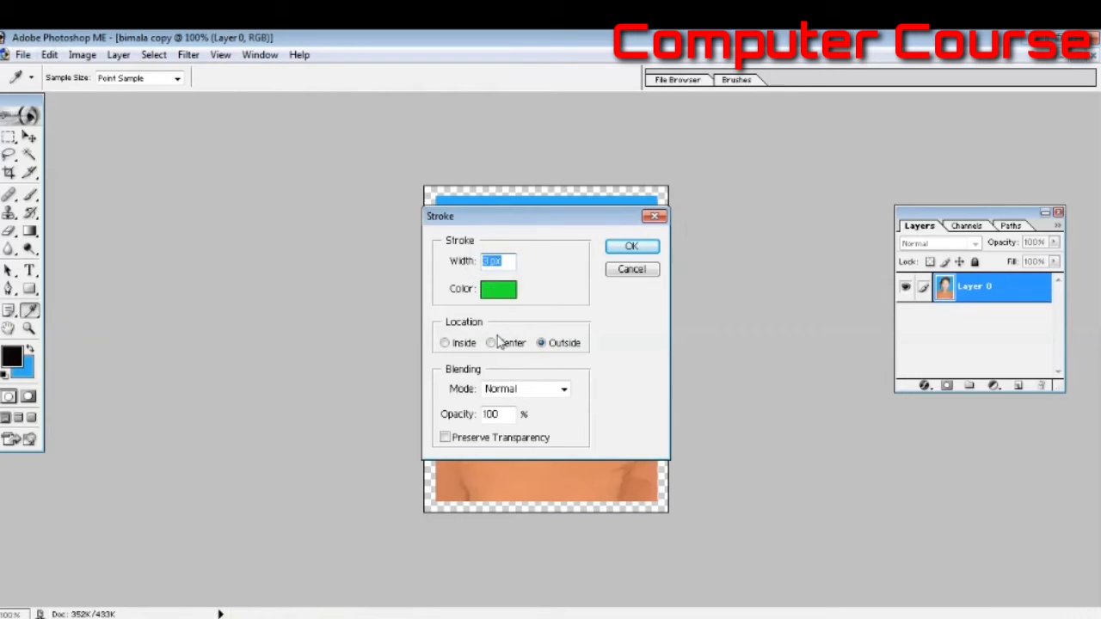
pyautogui.click(447, 346)
pyautogui.click(517, 344)
pyautogui.click(542, 344)
pyautogui.click(626, 251)
pyautogui.press('c')
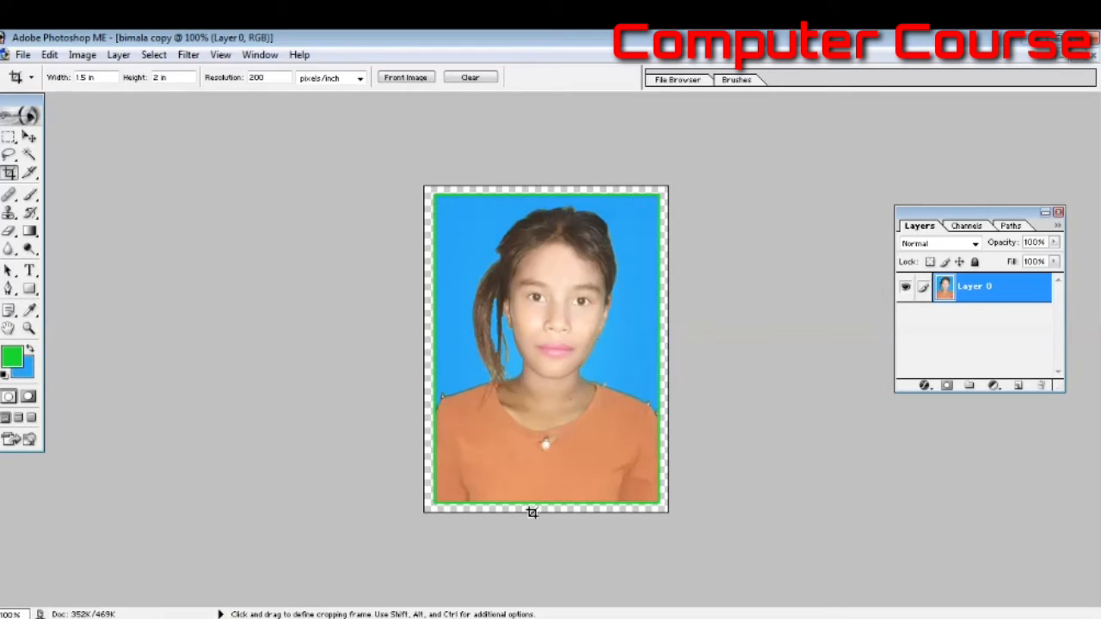
# Define the green-bordered portrait as a pattern named with the subject's first name
pyautogui.click(50, 55)
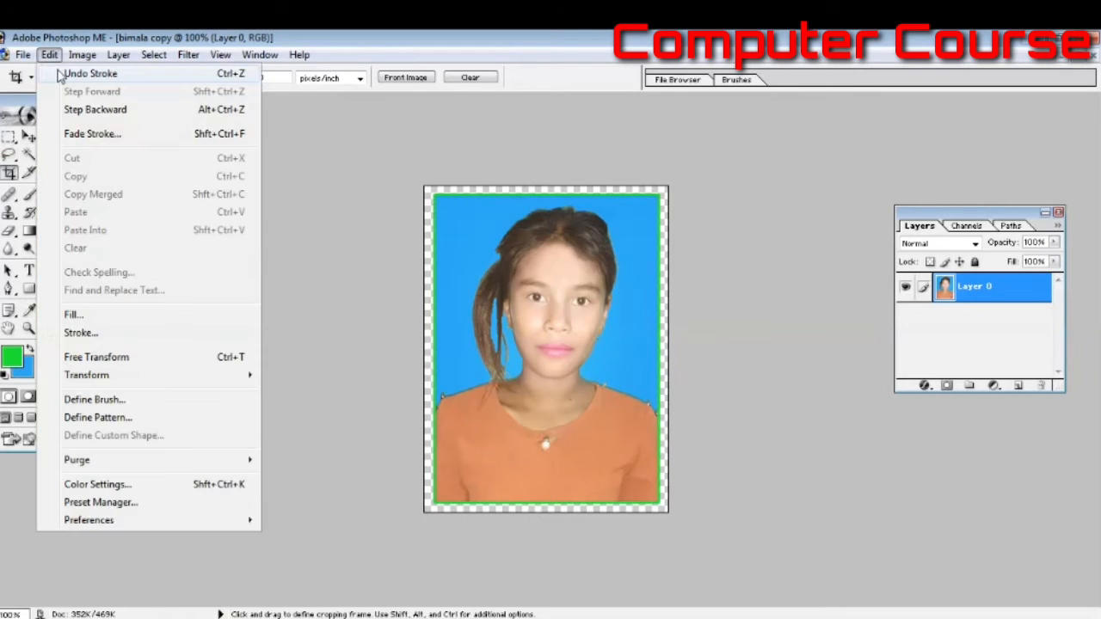
pyautogui.click(97, 418)
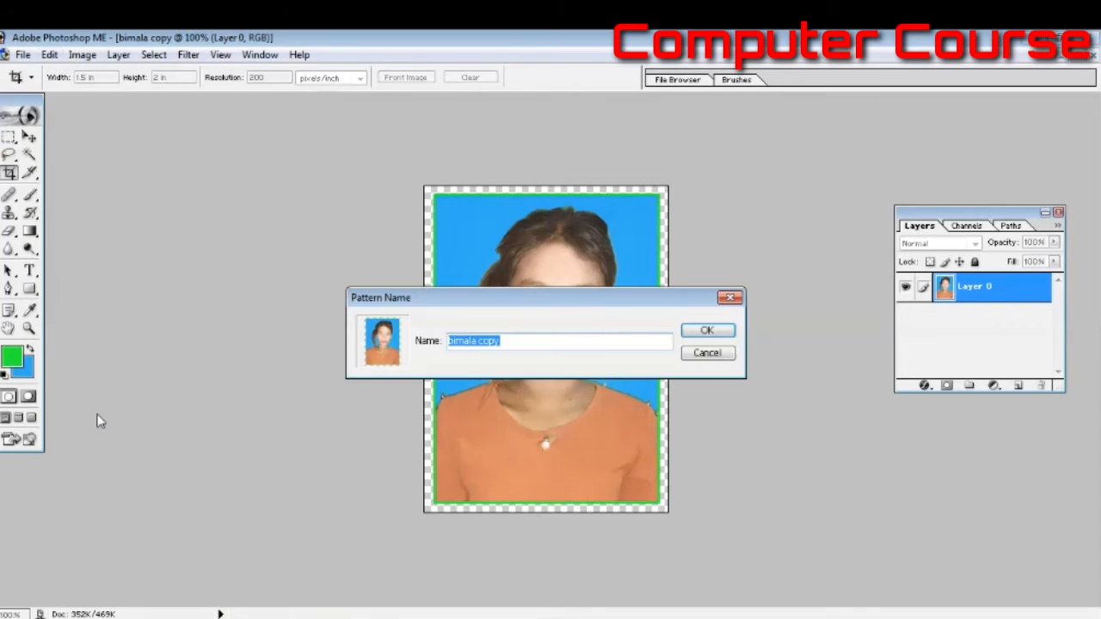
pyautogui.press('BackSpace')
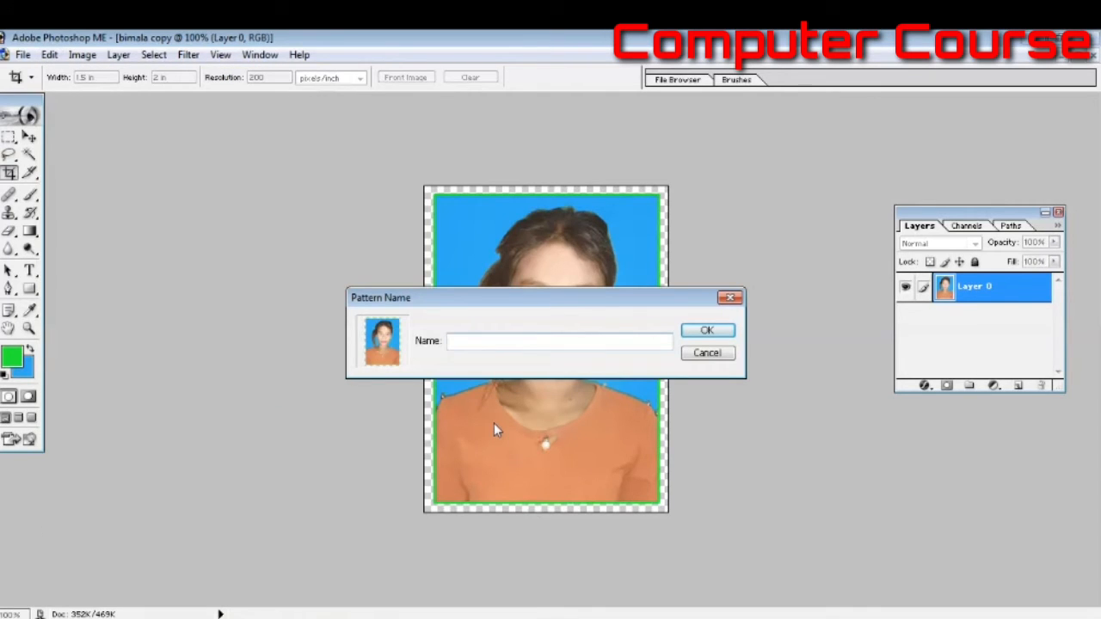
pyautogui.write('bimala')
pyautogui.click(707, 331)
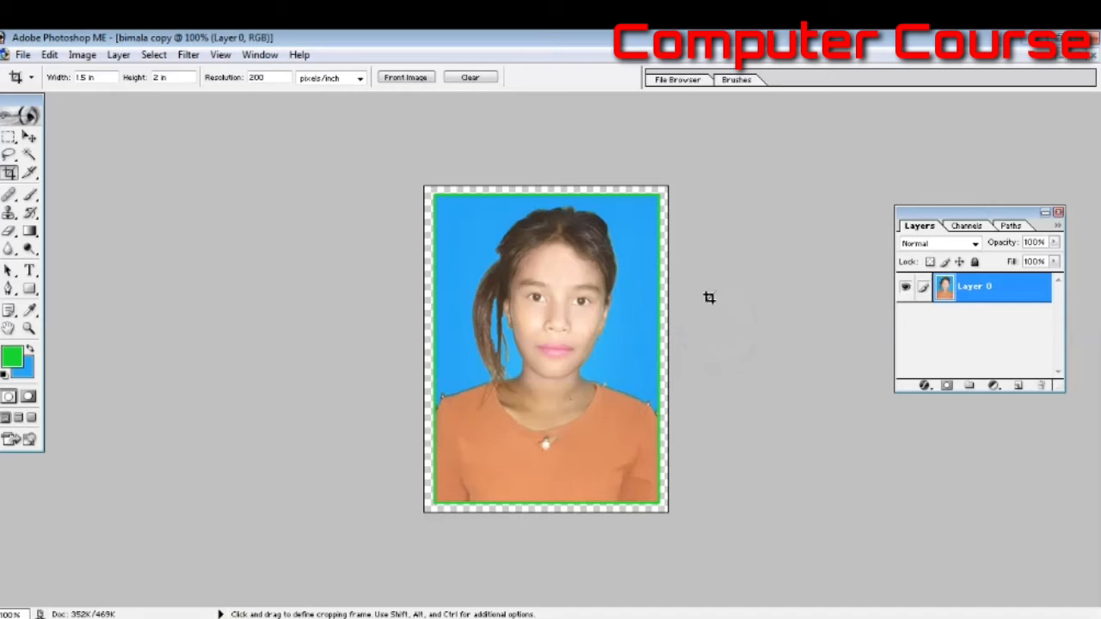
pyautogui.click(49, 55)
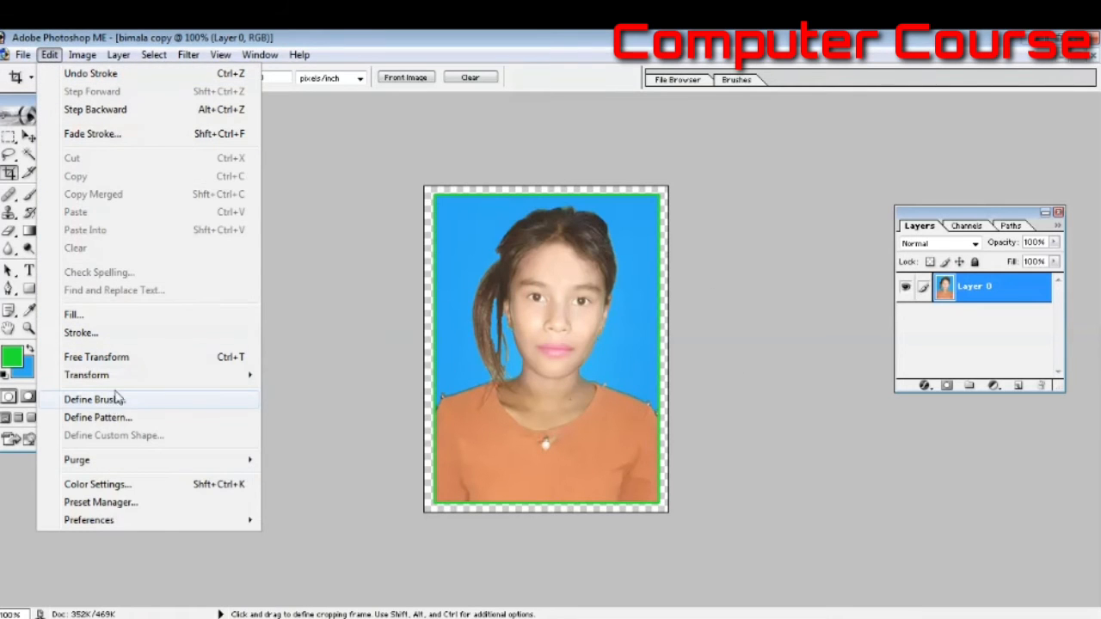
pyautogui.click(317, 337)
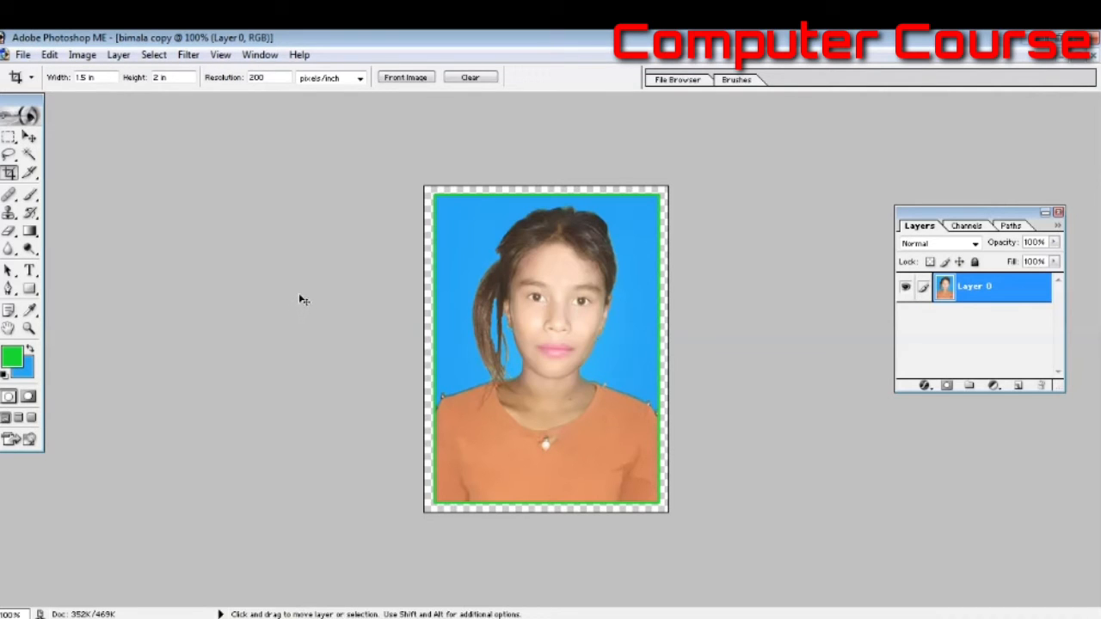
# Close the Layers palette and start a new Custom-size document named with the subject's first name
pyautogui.click(1058, 213)
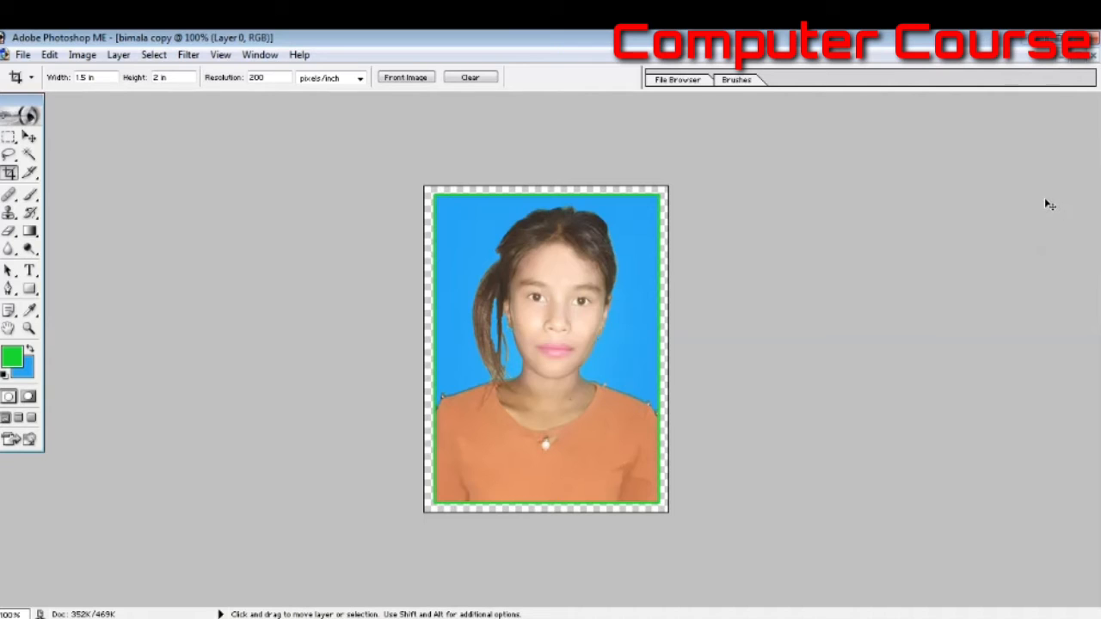
pyautogui.hotkey('ctrl', 'n')
pyautogui.moveTo(628, 204); pyautogui.dragTo(925, 164)
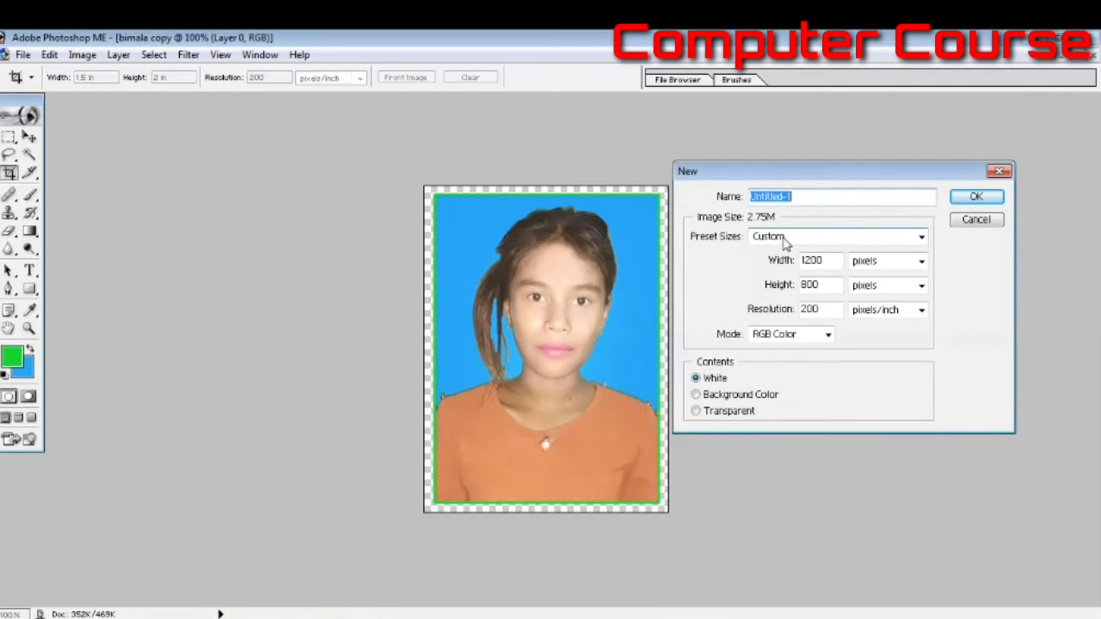
pyautogui.click(921, 237)
pyautogui.click(804, 254)
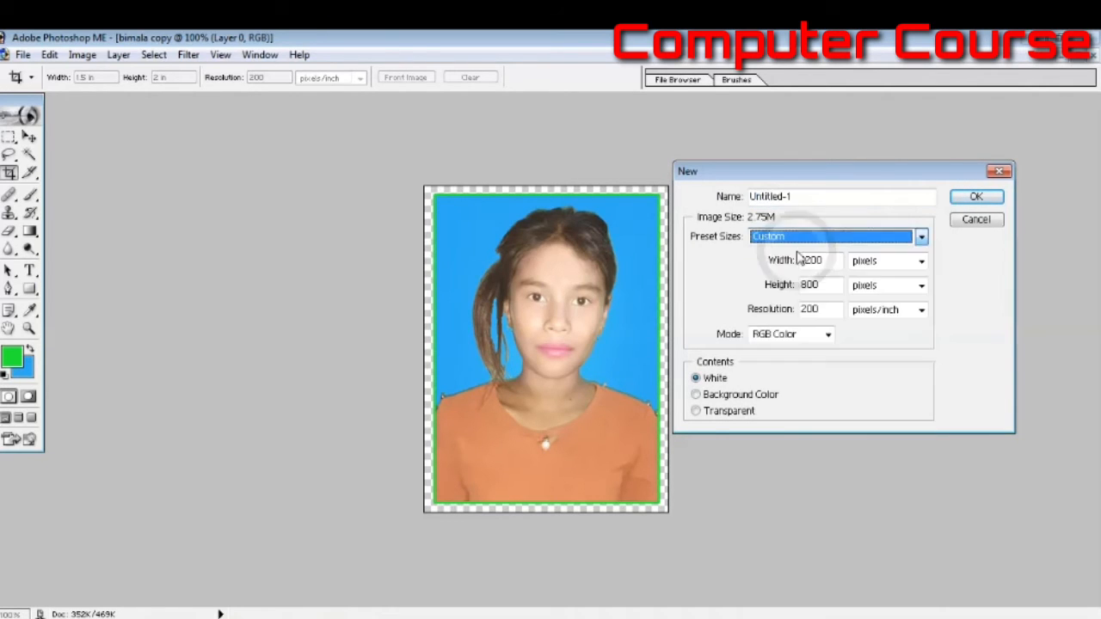
pyautogui.doubleClick(831, 197)
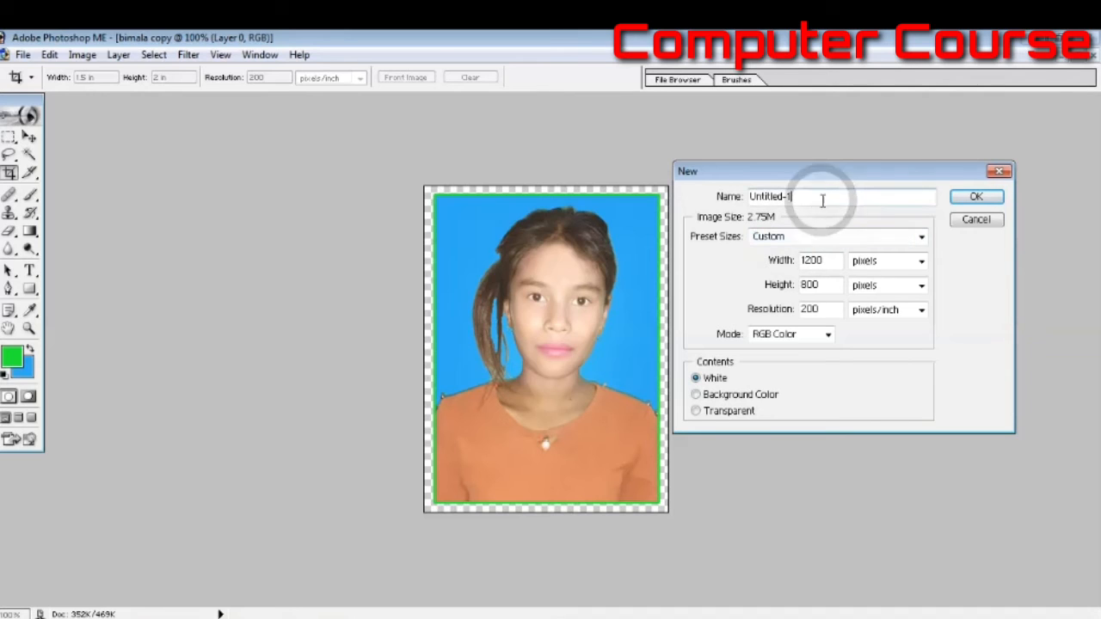
pyautogui.press('BackSpace')
pyautogui.write('bimala')
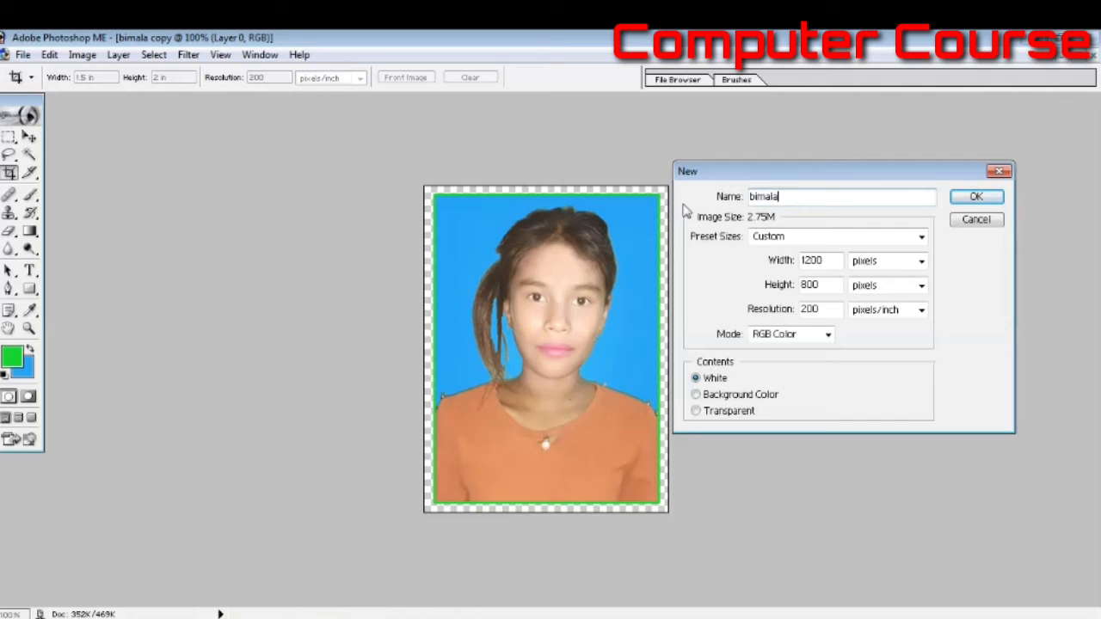
# Create the new document at 1200 × 800 pixels, 200 pixels/inch, RGB Color with White contents, and reposition its window
pyautogui.moveTo(831, 260); pyautogui.dragTo(804, 288)
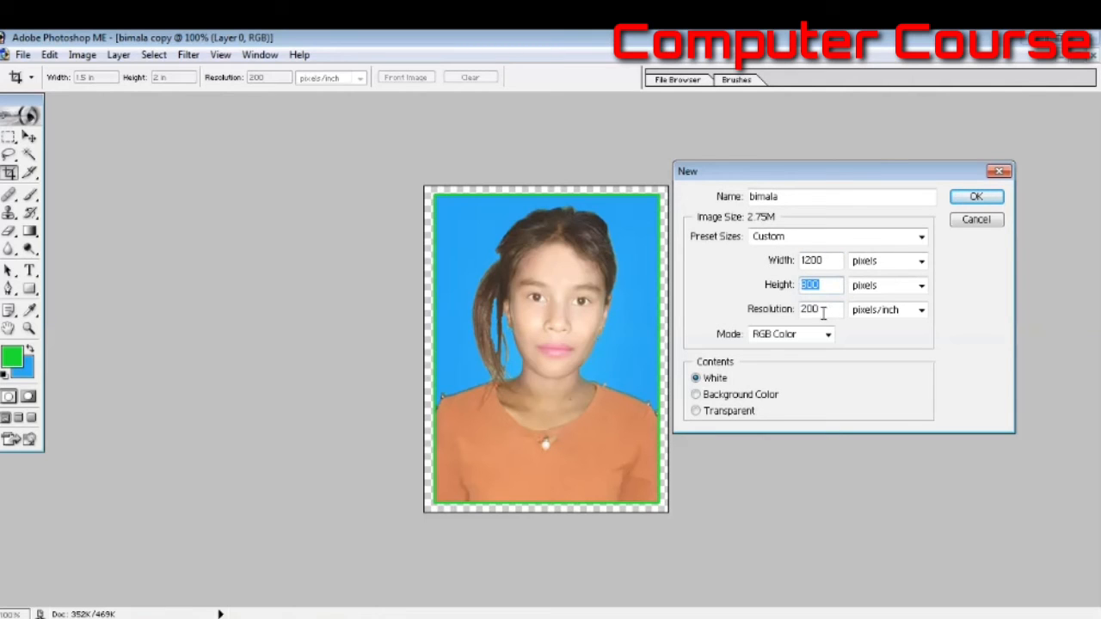
pyautogui.doubleClick(817, 309)
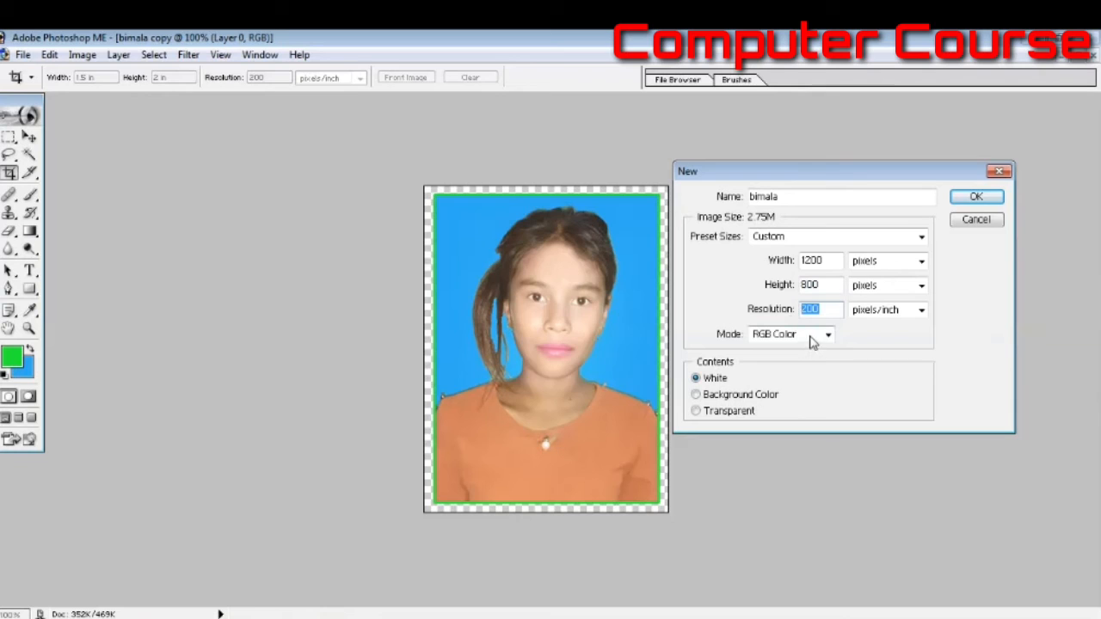
pyautogui.click(900, 264)
pyautogui.click(897, 277)
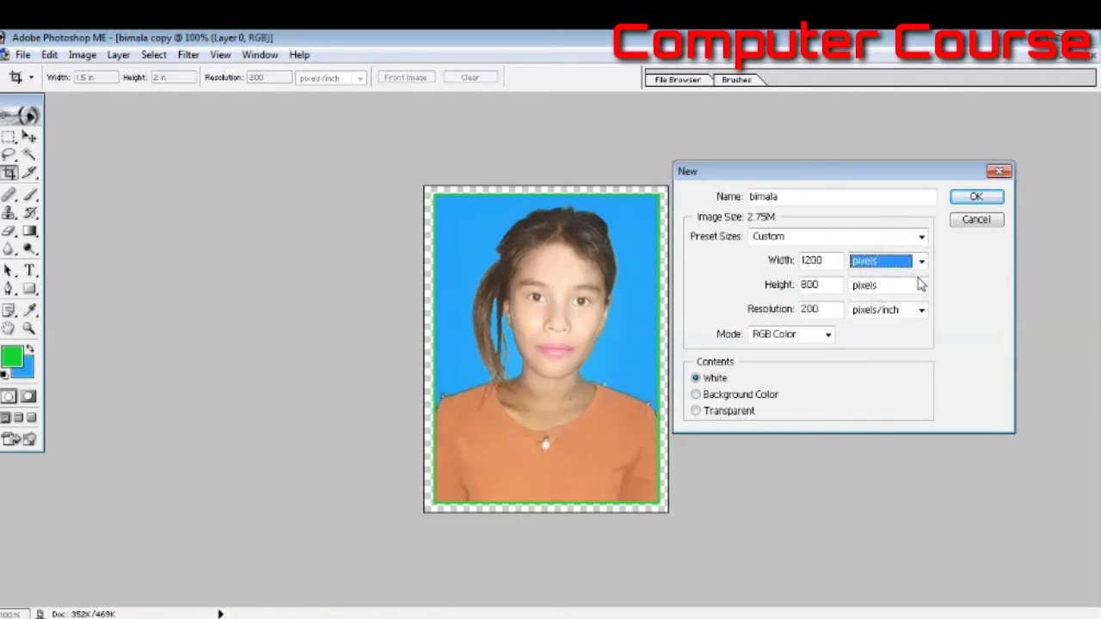
pyautogui.click(921, 285)
pyautogui.click(898, 303)
pyautogui.click(921, 309)
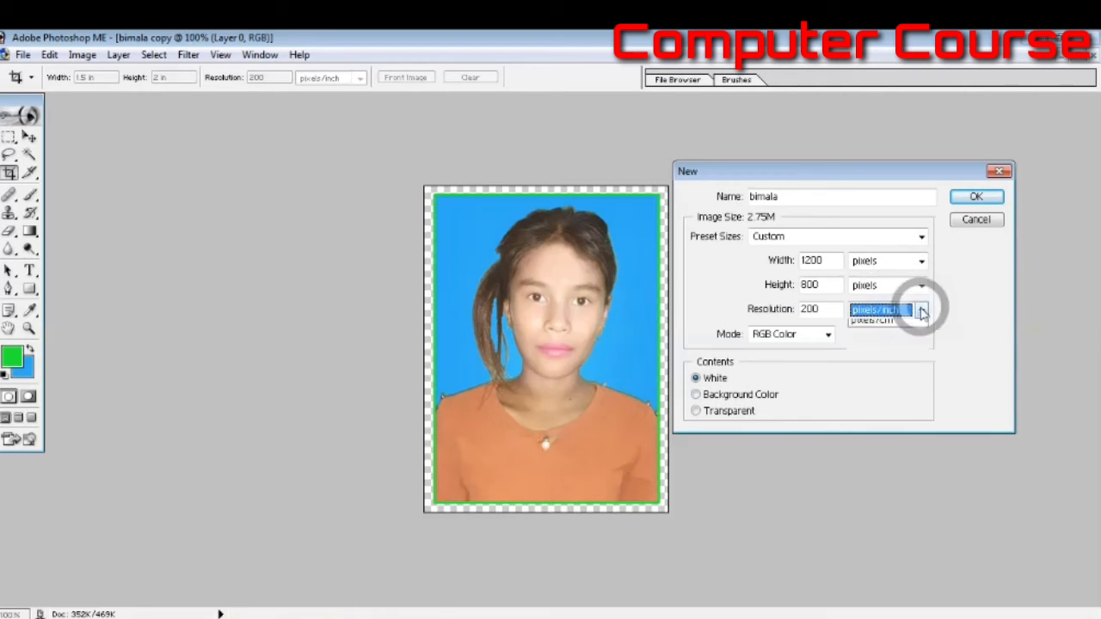
pyautogui.click(893, 332)
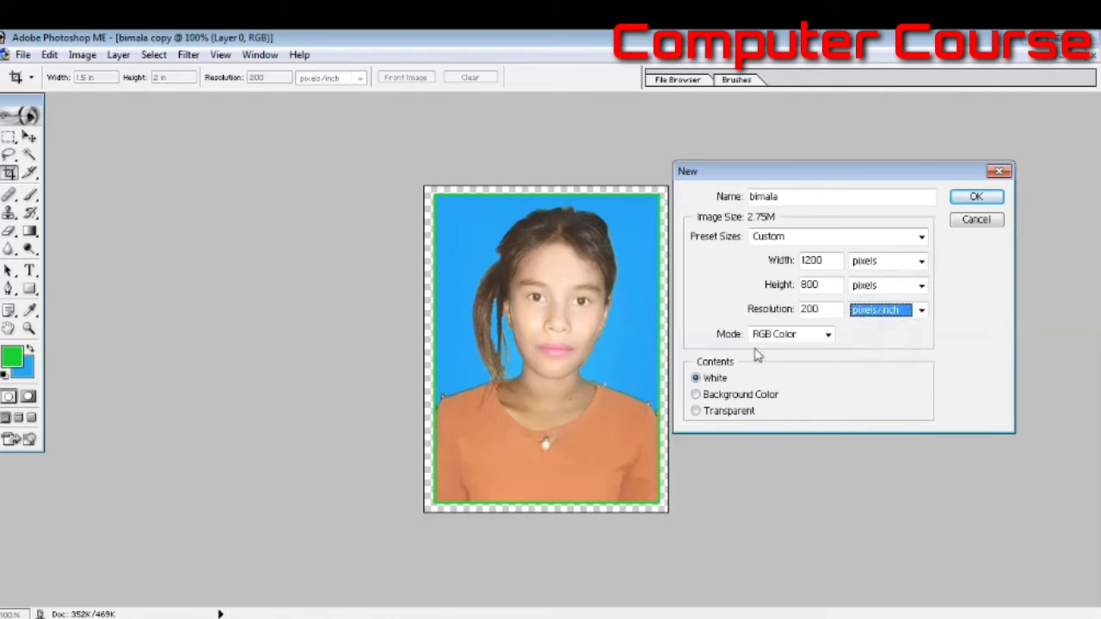
pyautogui.click(977, 197)
pyautogui.click(494, 131)
pyautogui.moveTo(495, 136); pyautogui.dragTo(651, 151)
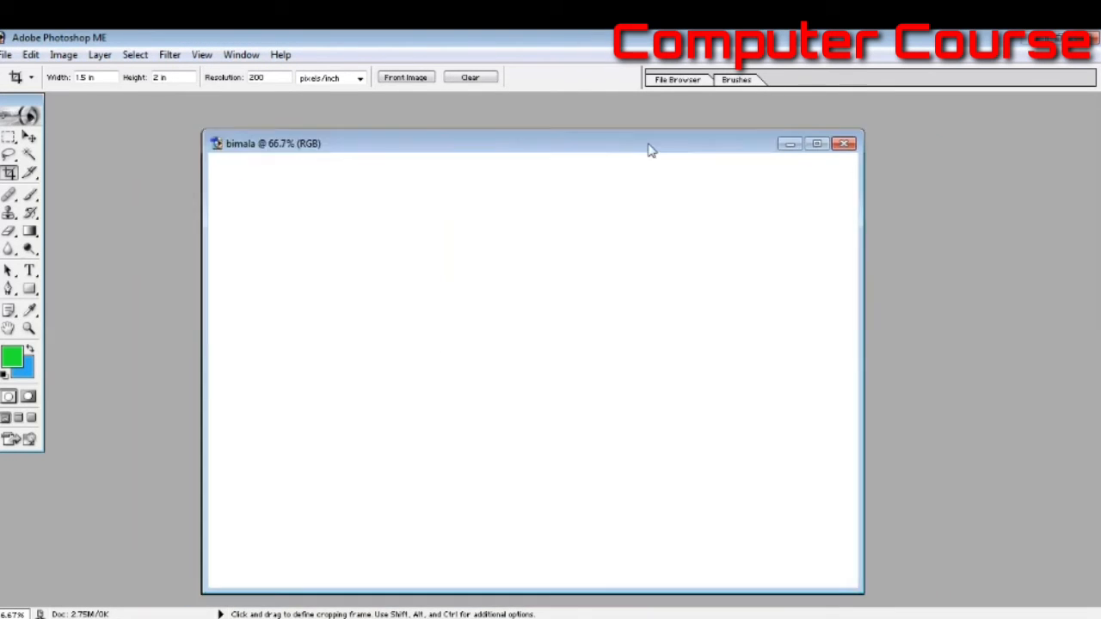
# Start a Fill on the blank white document
pyautogui.click(63, 54)
pyautogui.moveTo(30, 54)
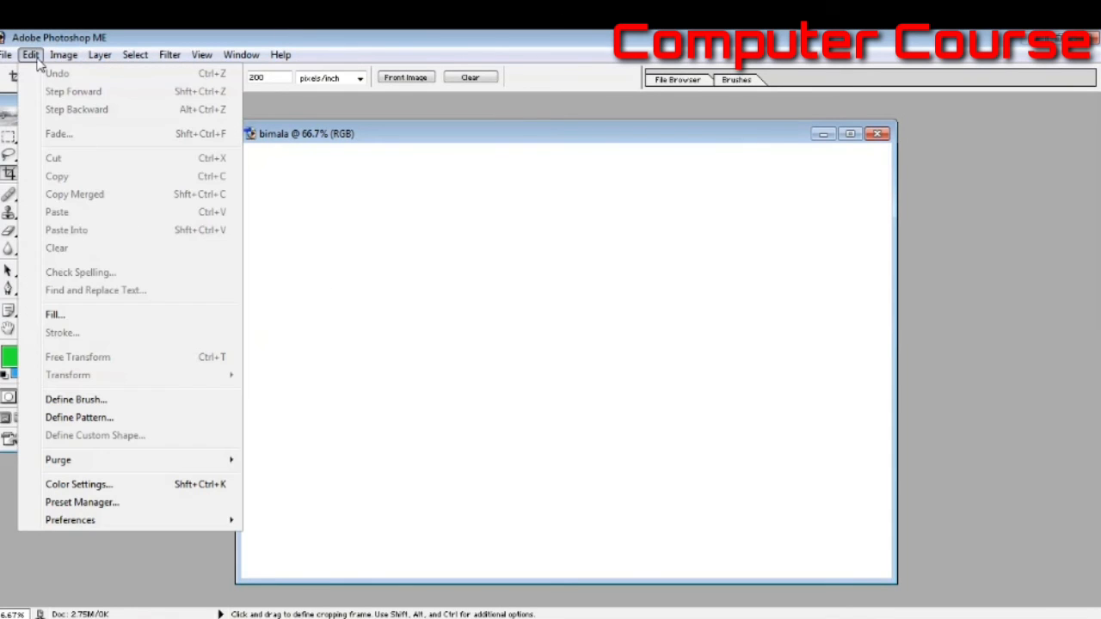
pyautogui.click(72, 314)
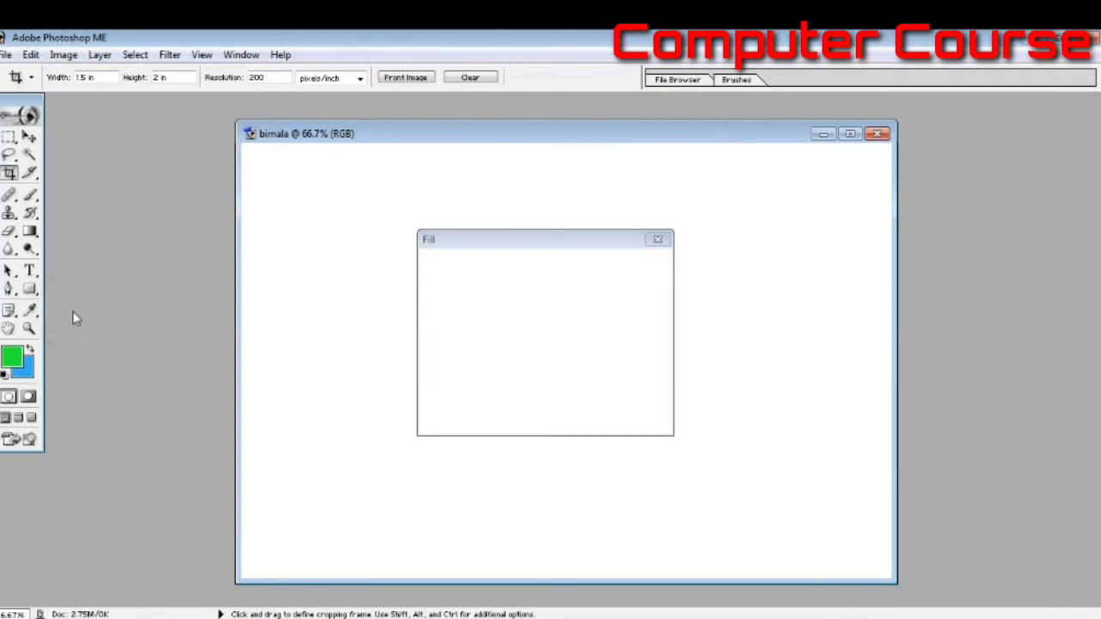
# Try Foreground Color and Background Color as the fill contents
pyautogui.click(583, 286)
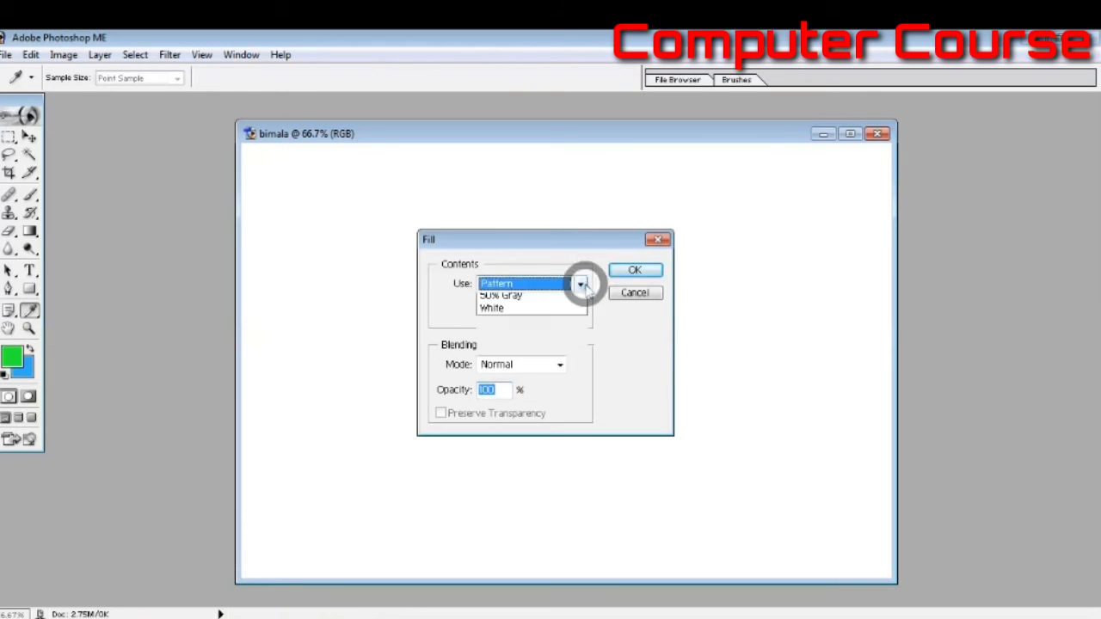
pyautogui.click(518, 301)
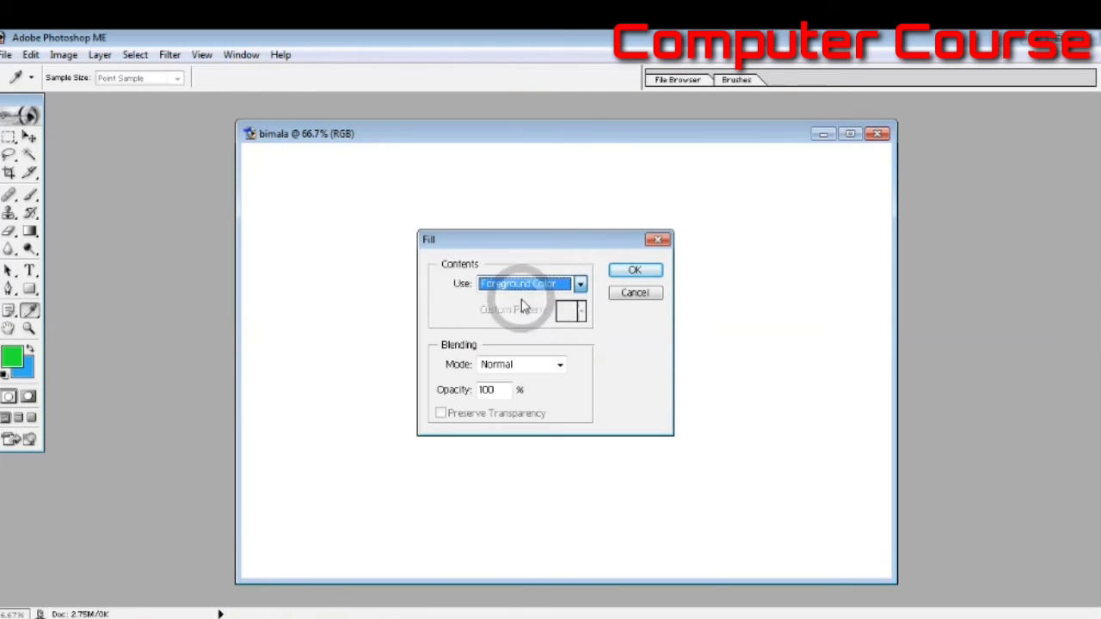
pyautogui.click(581, 284)
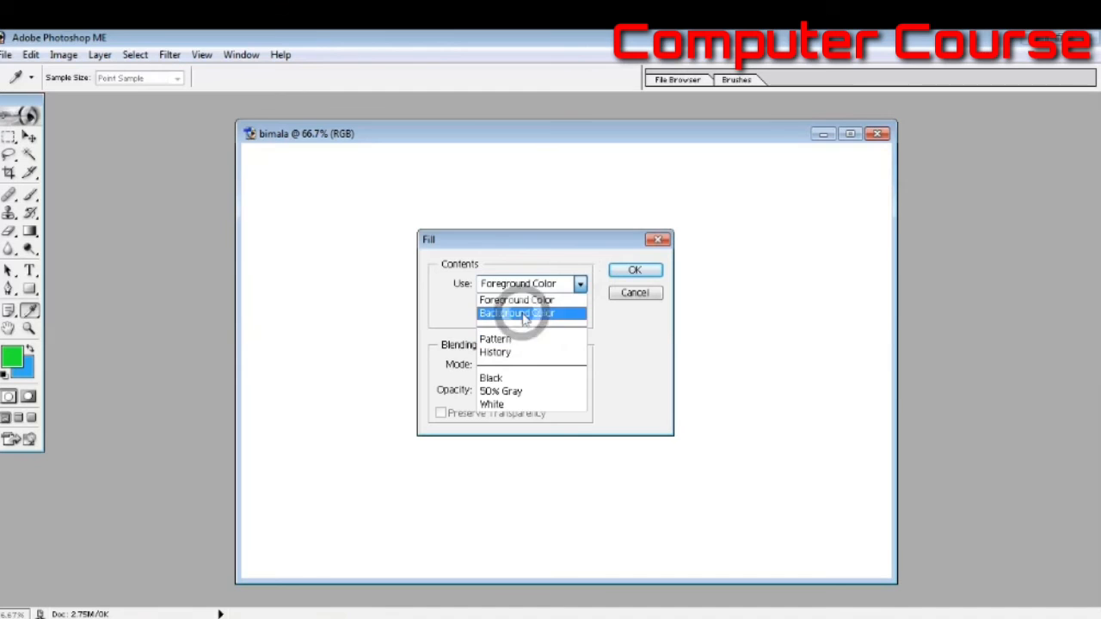
pyautogui.click(519, 314)
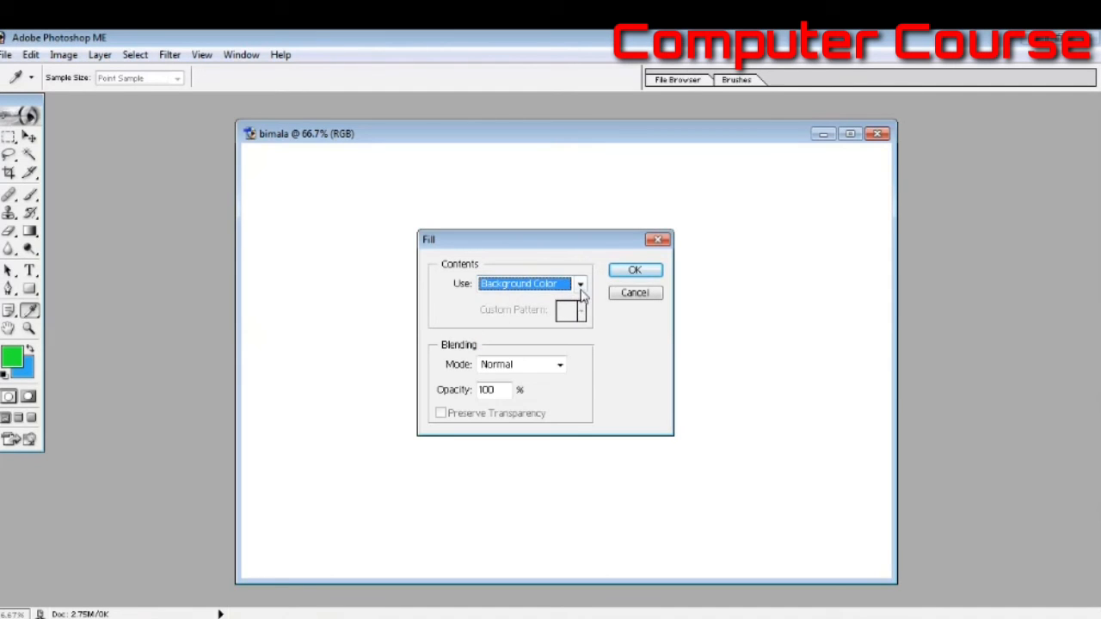
# Fill the document with Pattern contents, using the newly defined portrait in the orange shirt as the custom pattern
pyautogui.click(581, 284)
pyautogui.click(534, 341)
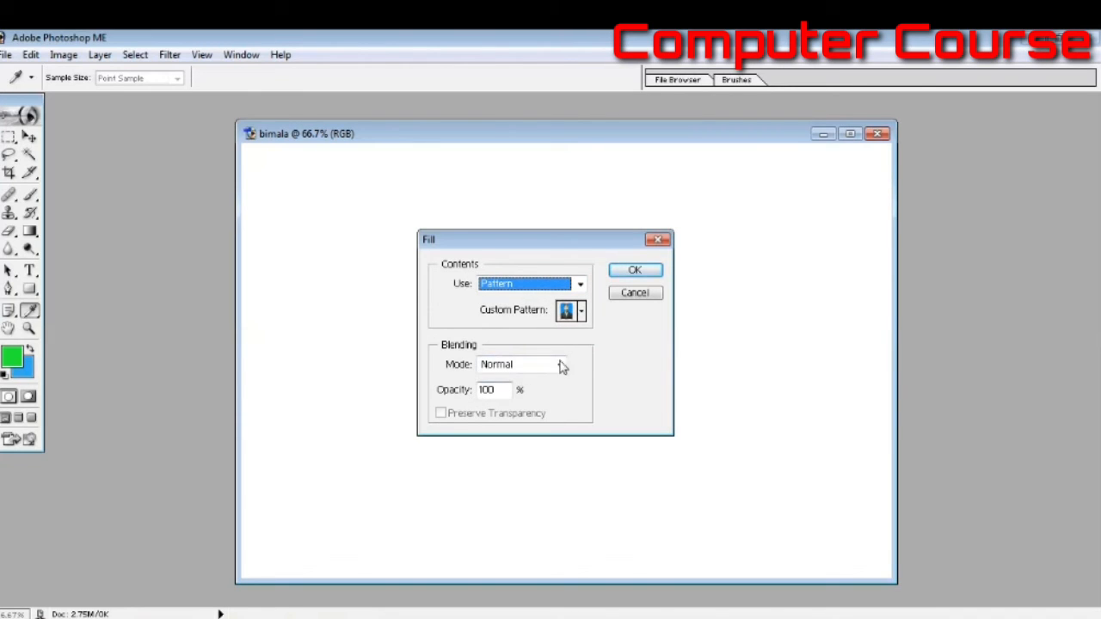
pyautogui.click(582, 311)
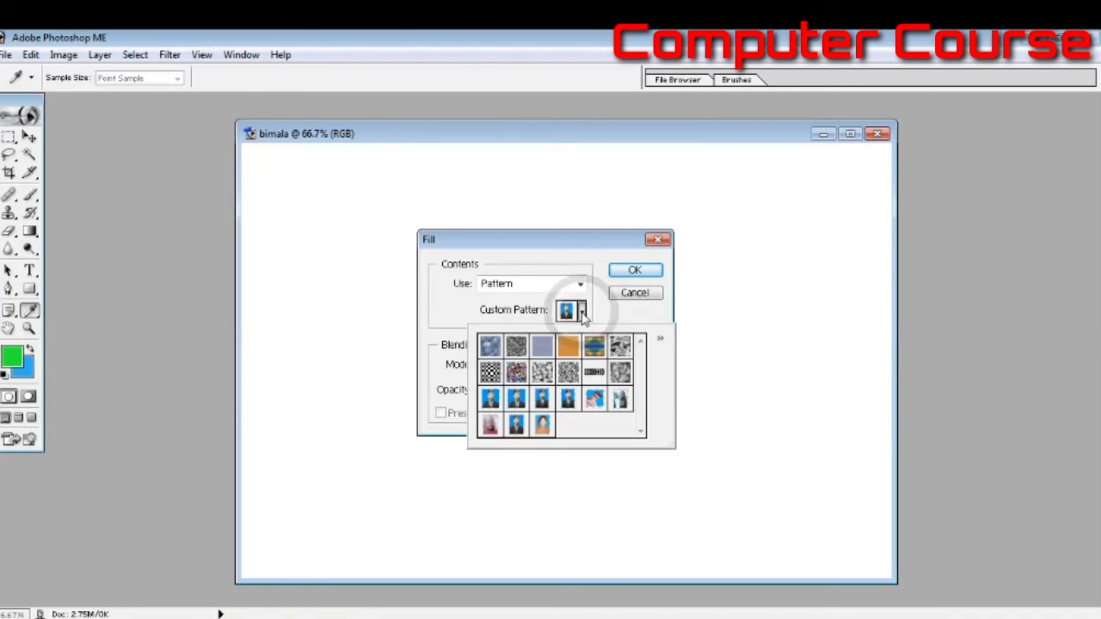
pyautogui.click(542, 426)
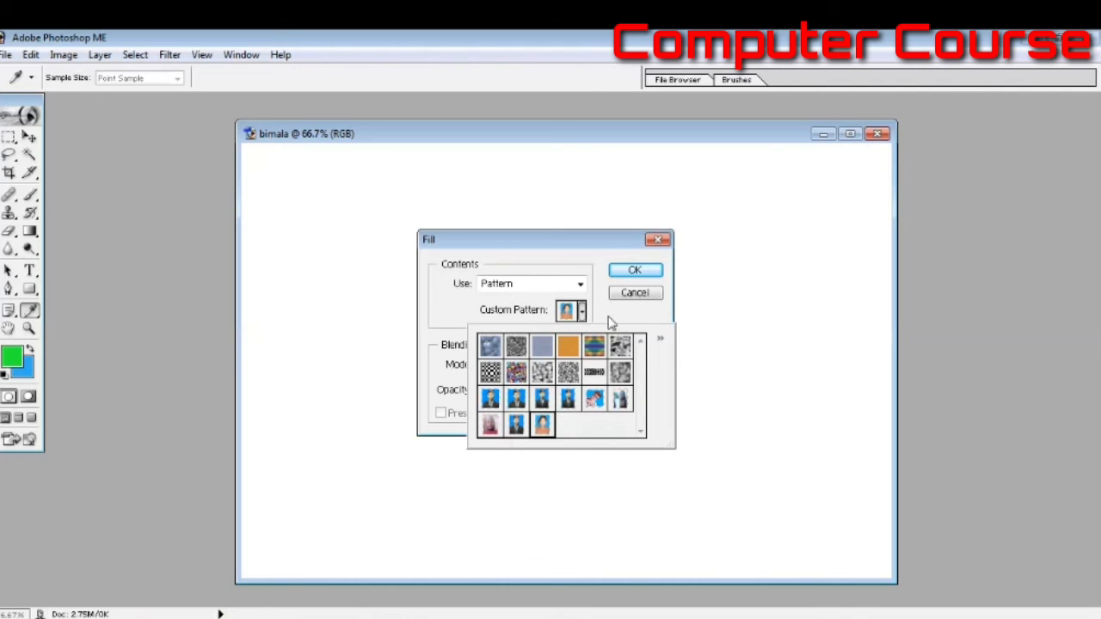
pyautogui.click(625, 272)
pyautogui.press('c')
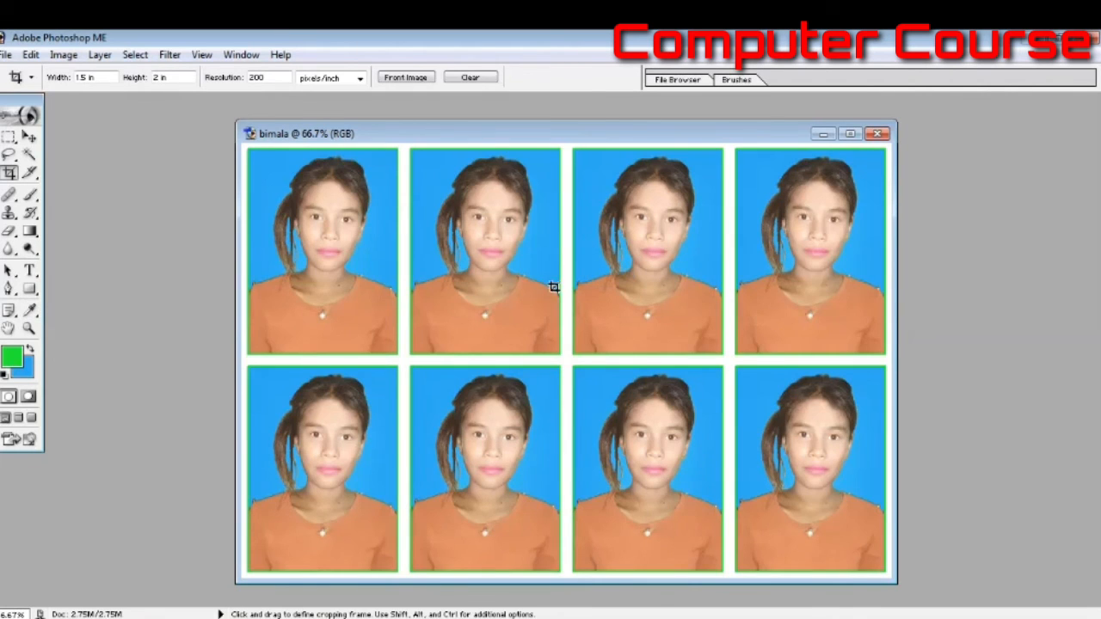
# Save the photo sheet in Photoshop PSD format in My Pictures under its current name, replacing the existing file
pyautogui.moveTo(449, 137)
pyautogui.mouseDown()
pyautogui.moveTo(374, 135)
pyautogui.moveTo(812, 155)
pyautogui.moveTo(334, 151)
pyautogui.moveTo(151, 116)
pyautogui.moveTo(297, 127)
pyautogui.moveTo(36, 119)
pyautogui.moveTo(630, 122)
pyautogui.moveTo(436, 129)
pyautogui.mouseUp()
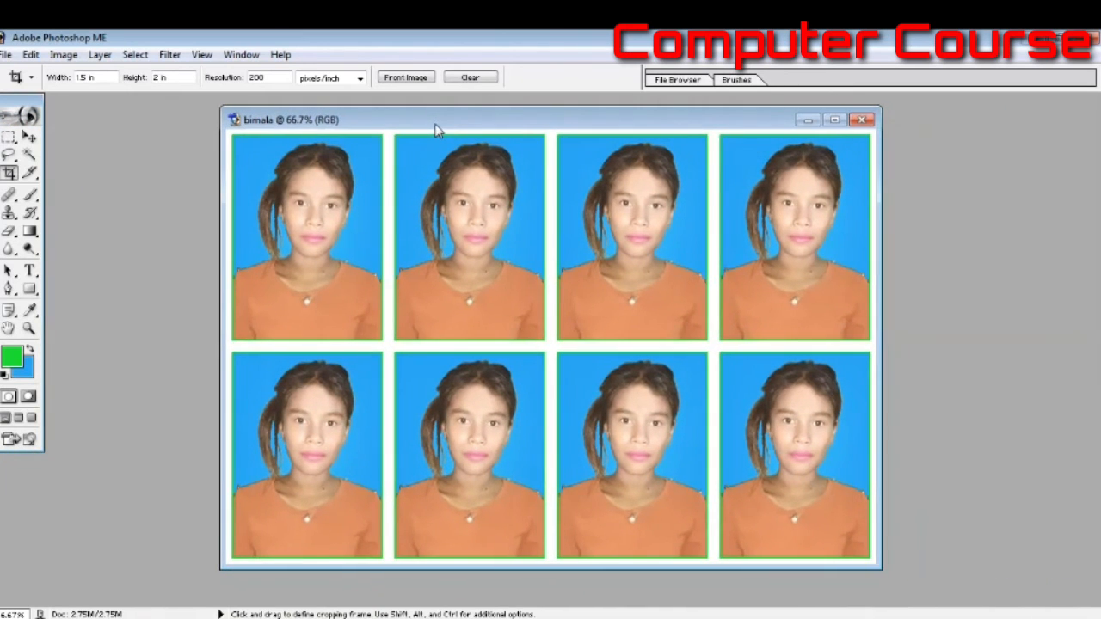
pyautogui.hotkey('ctrl', 's')
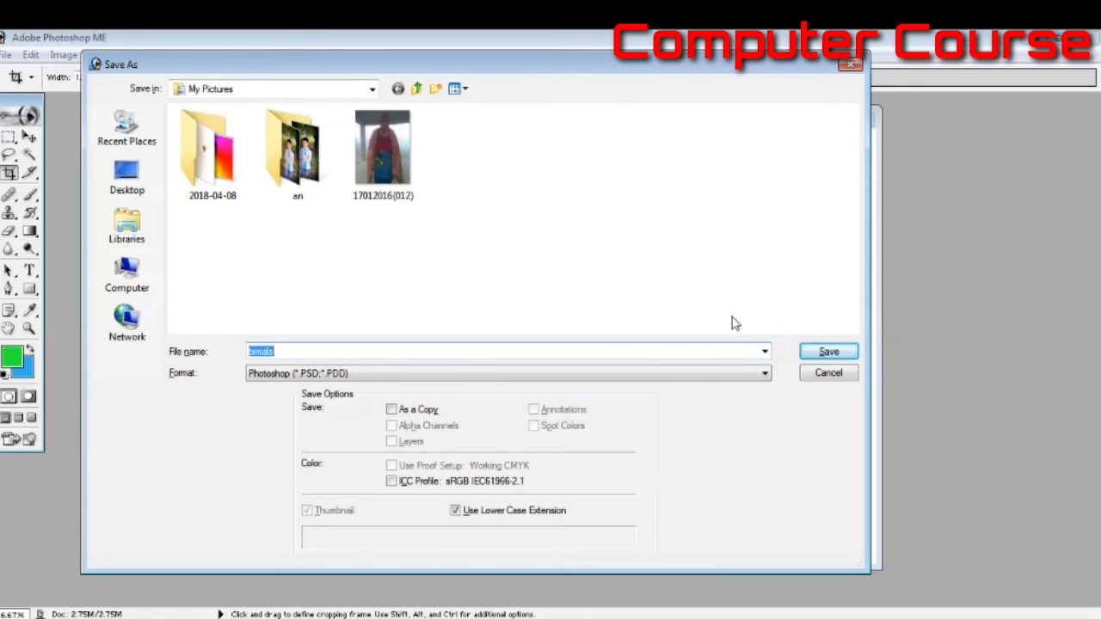
pyautogui.click(817, 349)
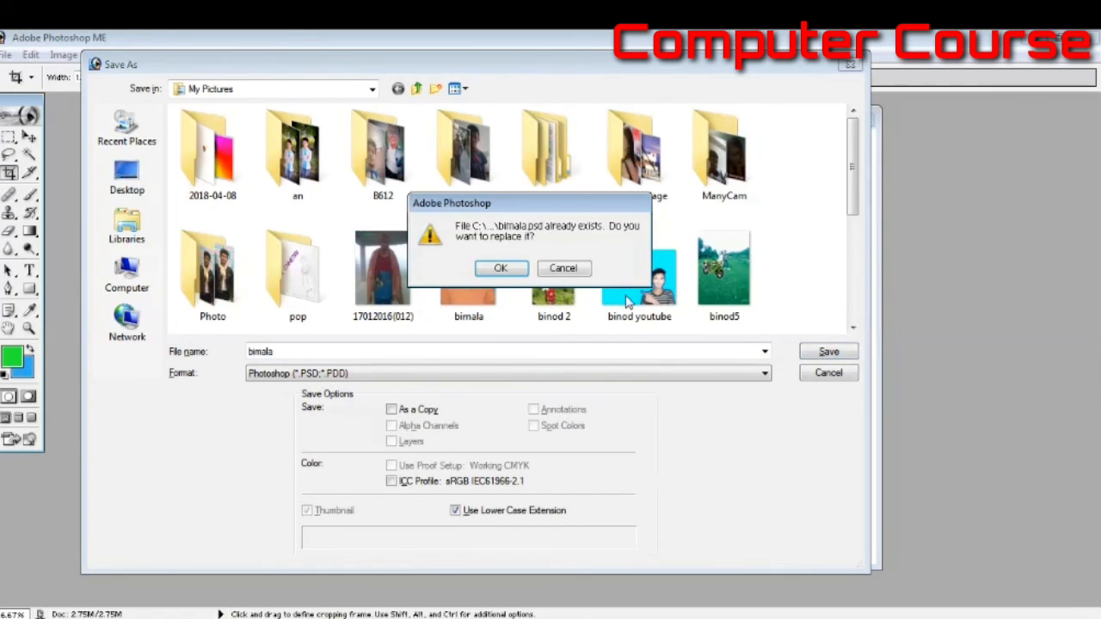
pyautogui.click(518, 270)
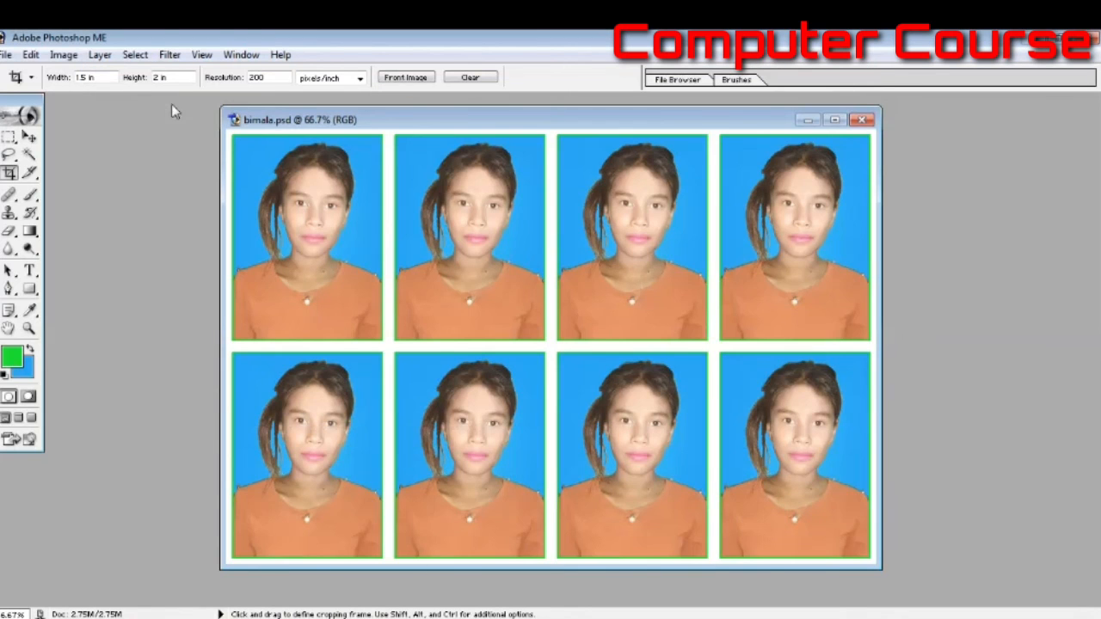
# Review the Print settings for the photo sheet and close them without printing
pyautogui.click(6, 54)
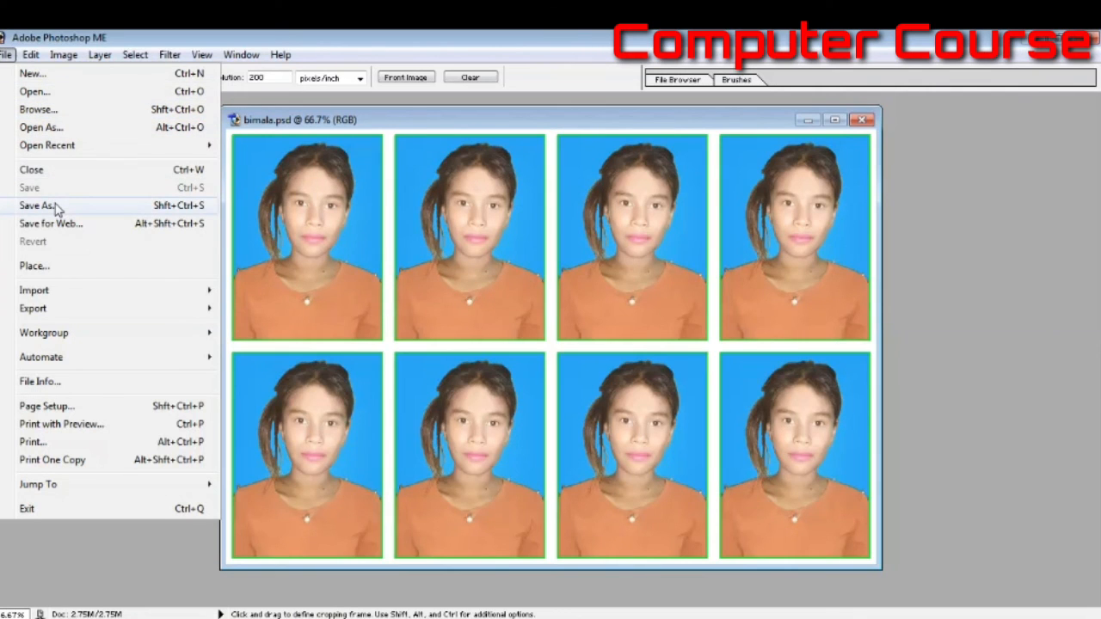
pyautogui.click(34, 442)
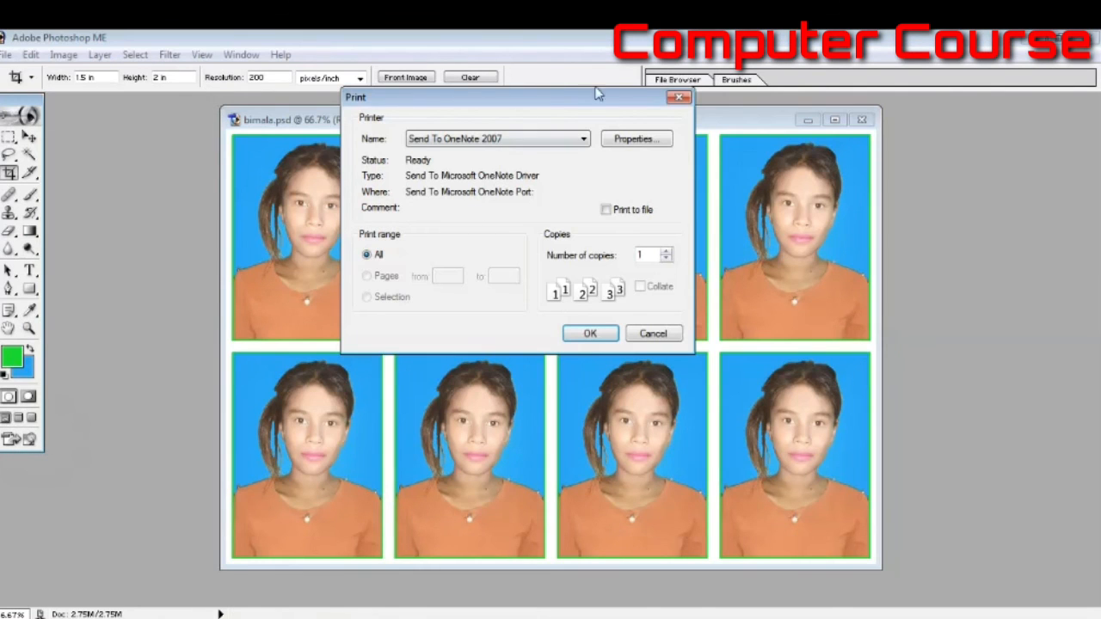
pyautogui.click(681, 97)
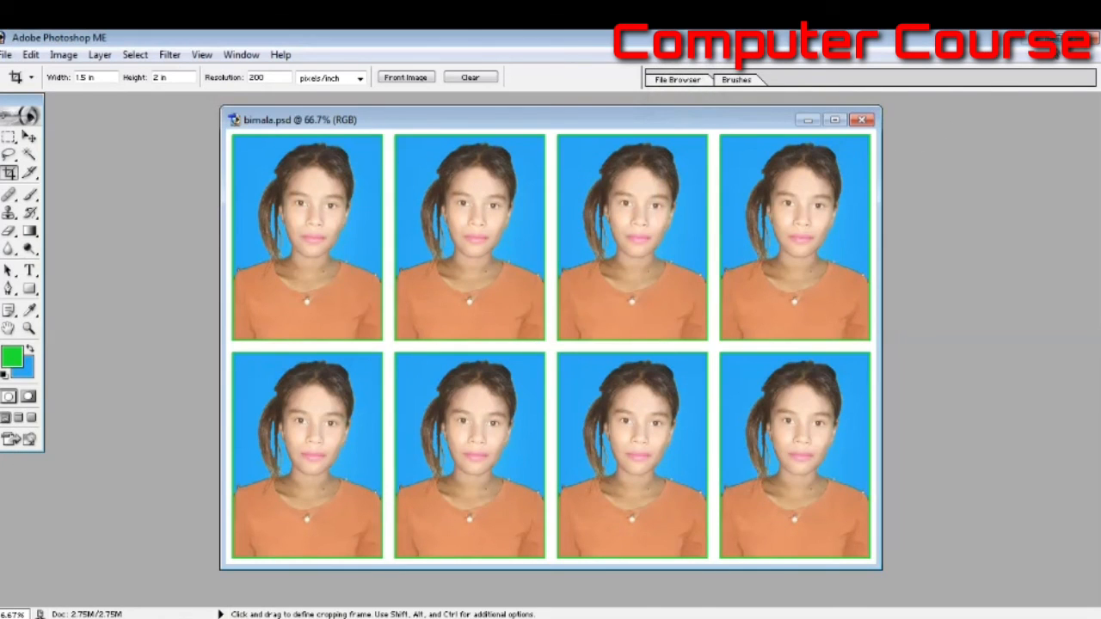